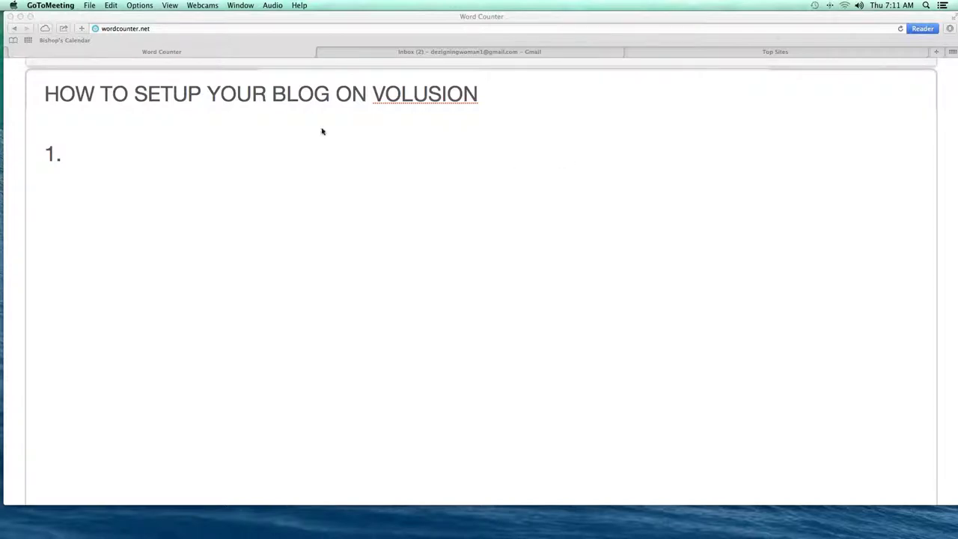
Write step 1 'Setup a gmail in the name of your business =' with an example address, then start '2.'
{"action": "left_click", "coordinate": [145, 149]}
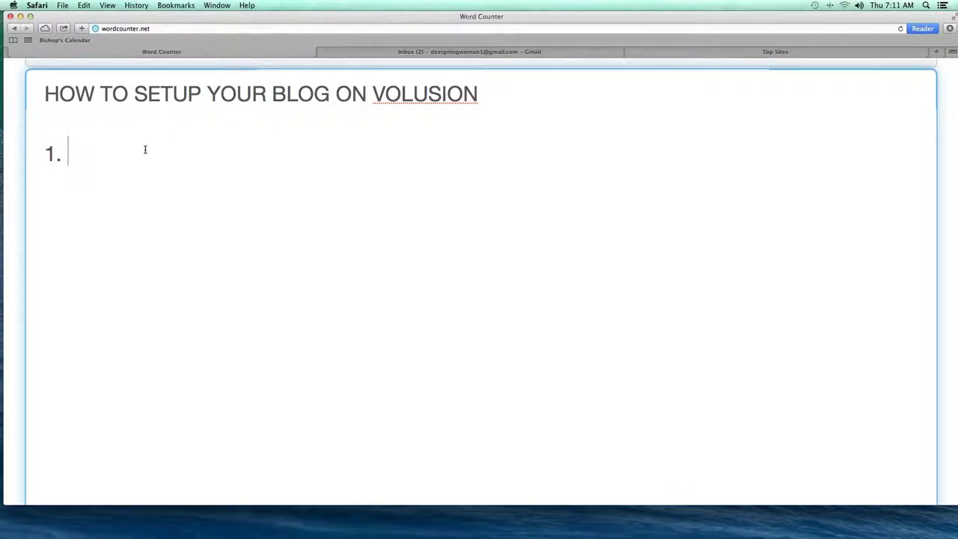
{"action": "type", "text": "Setup a gam"}
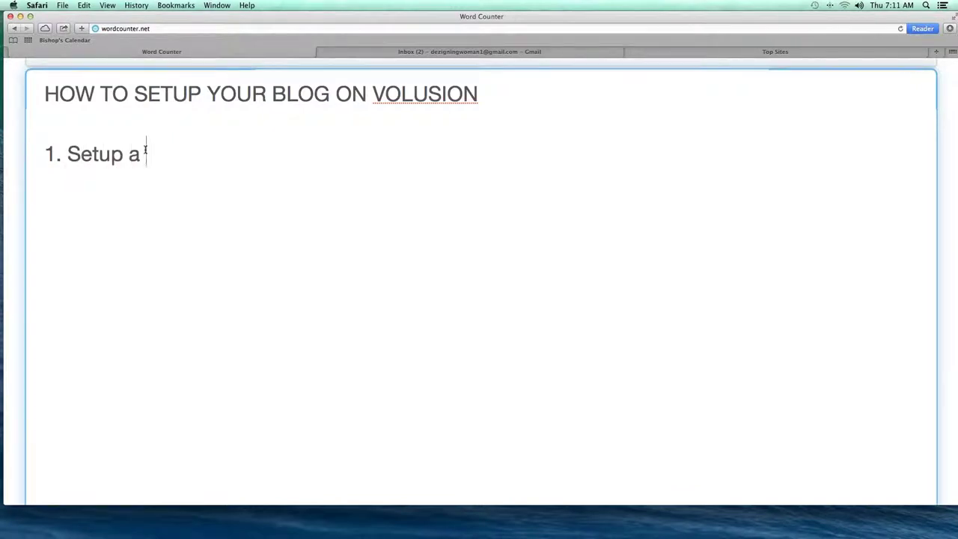
{"action": "key", "text": "BackSpace"}
{"action": "key", "text": "BackSpace"}
{"action": "type", "text": "mail "}
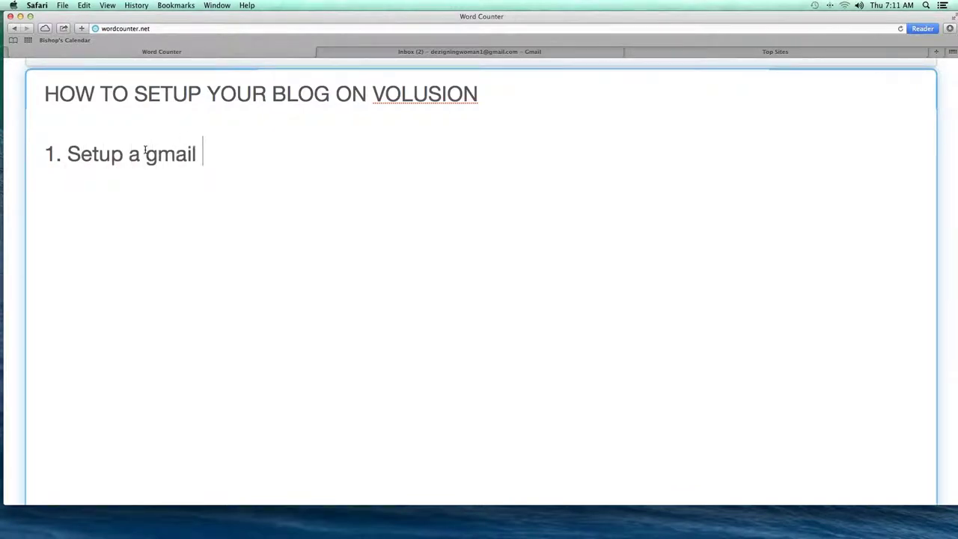
{"action": "type", "text": "in the n"}
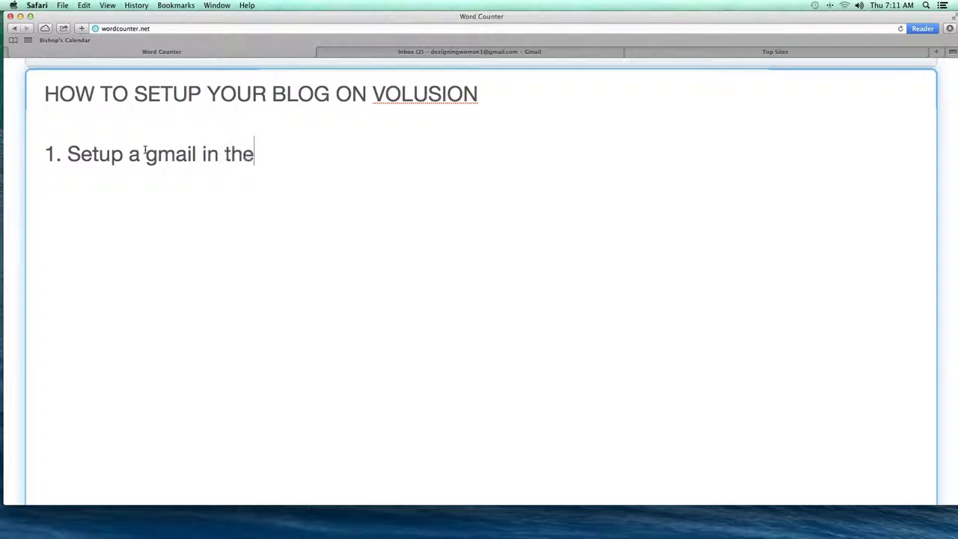
{"action": "type", "text": "ame of y"}
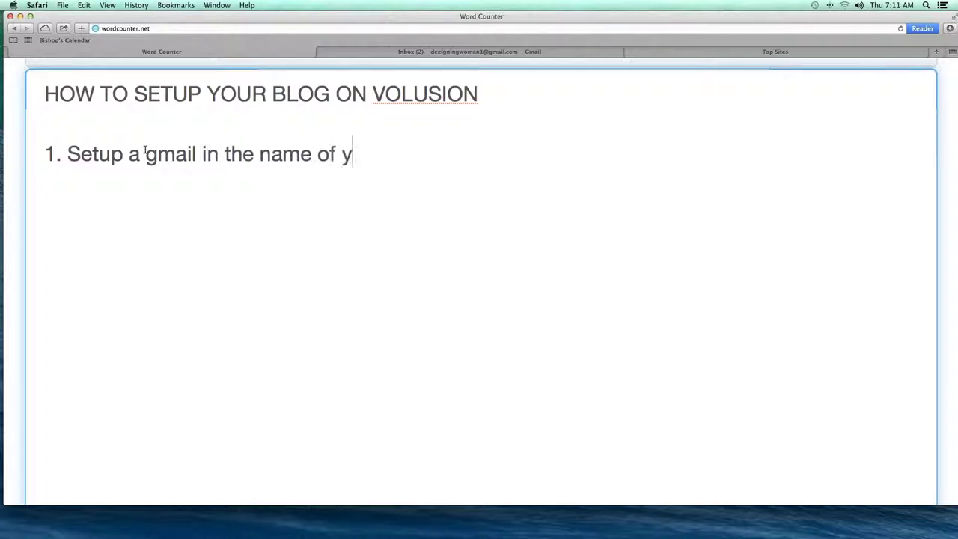
{"action": "type", "text": "our busi"}
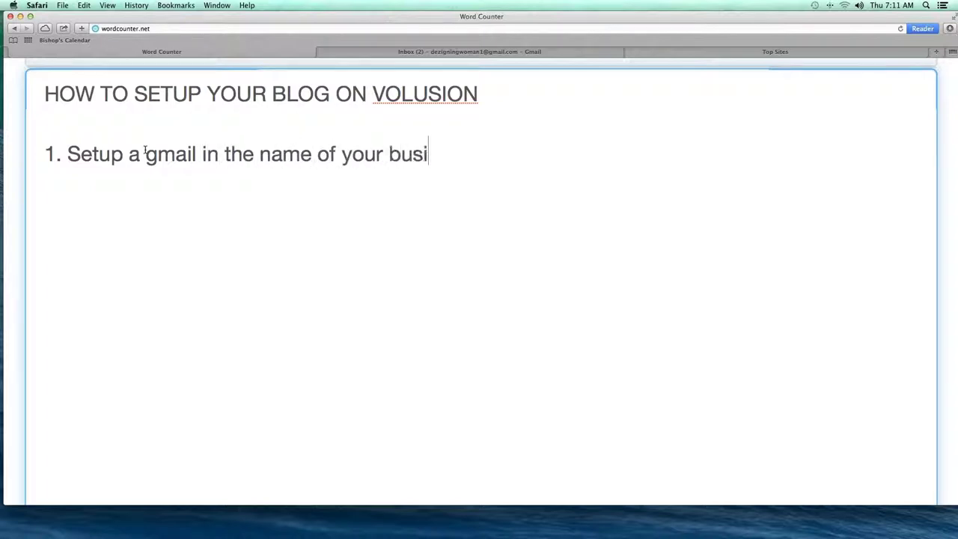
{"action": "type", "text": "ness"}
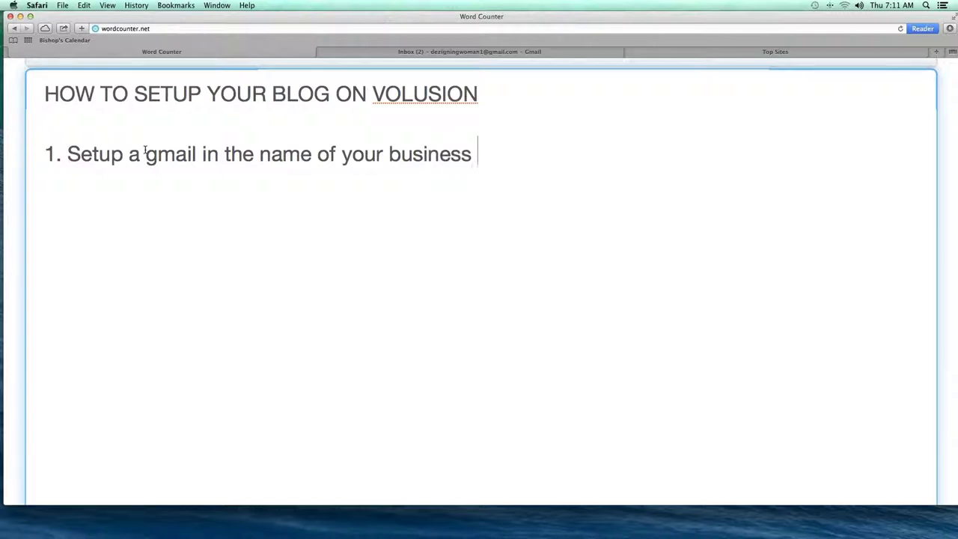
{"action": "type", "text": " = xyzom"}
{"action": "key", "text": "BackSpace"}
{"action": "key", "text": "BackSpace"}
{"action": "type", "text": "company@gmail.com"}
{"action": "key", "text": "Return"}
{"action": "type", "text": "2."}
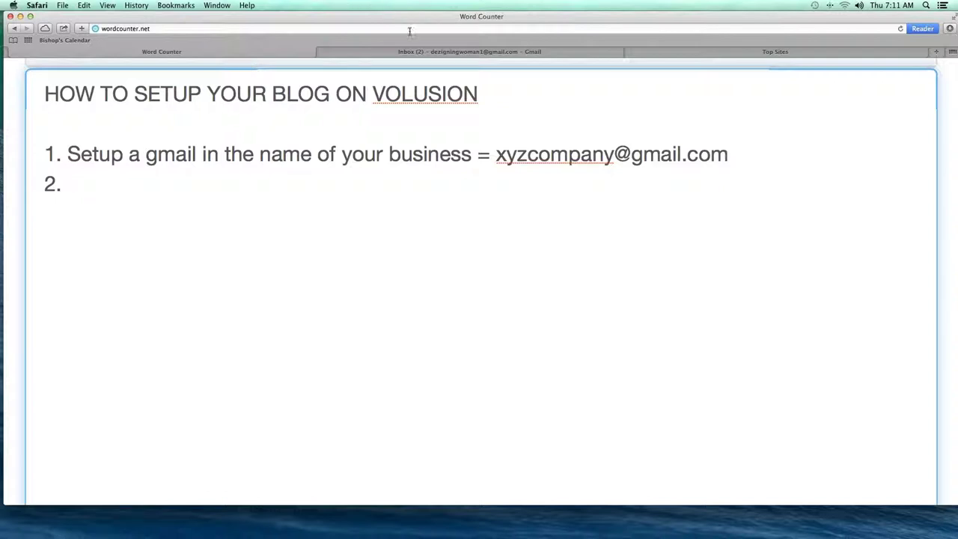
From the Gmail inbox, launch Blogger through the Google apps grid
{"action": "left_click", "coordinate": [422, 53]}
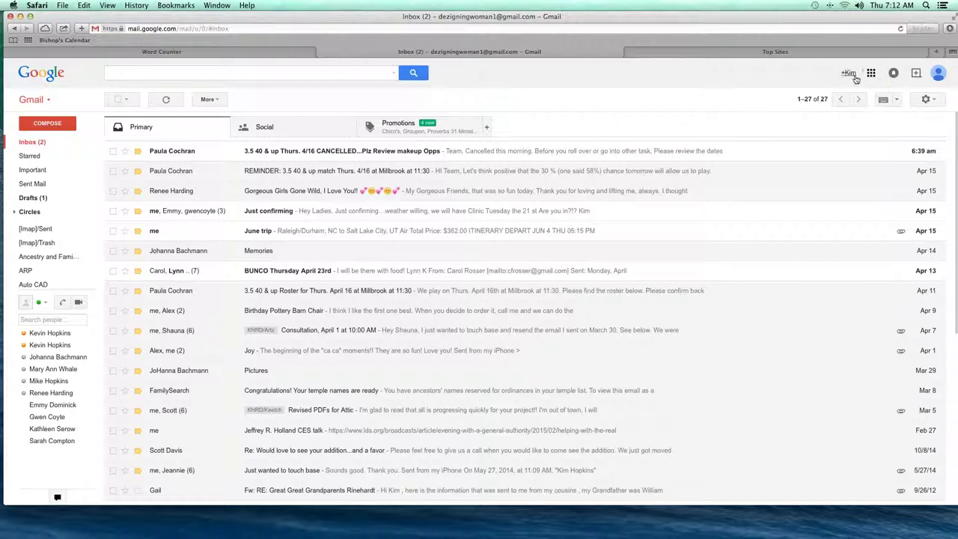
{"action": "left_click", "coordinate": [871, 74]}
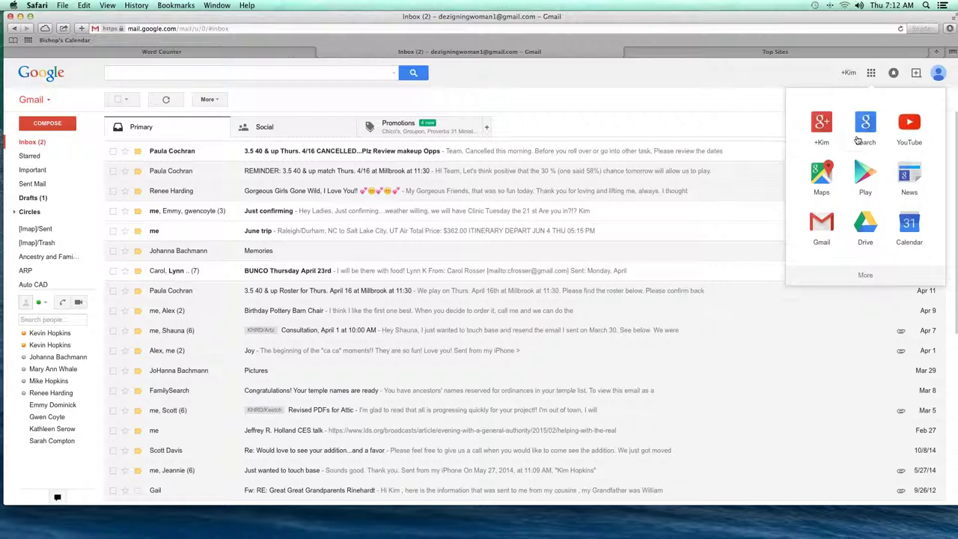
{"action": "scroll", "coordinate": [858, 140], "scroll_direction": "down", "scroll_amount": 3}
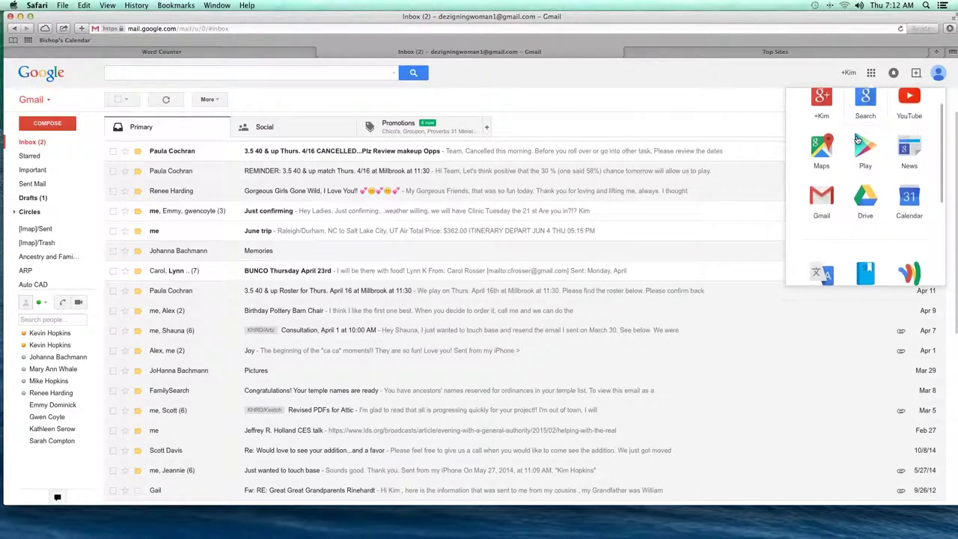
{"action": "scroll", "coordinate": [858, 140], "scroll_direction": "down", "scroll_amount": 2}
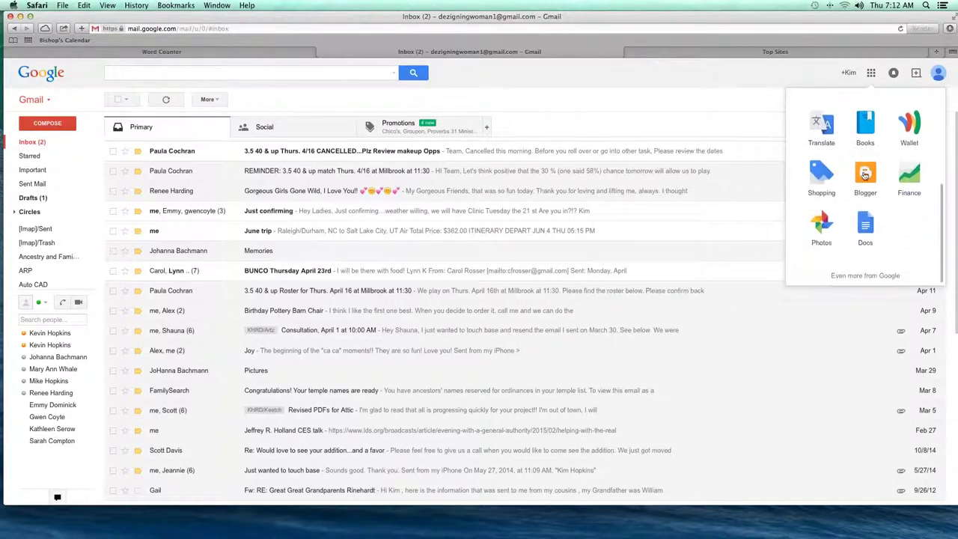
{"action": "left_click", "coordinate": [870, 182]}
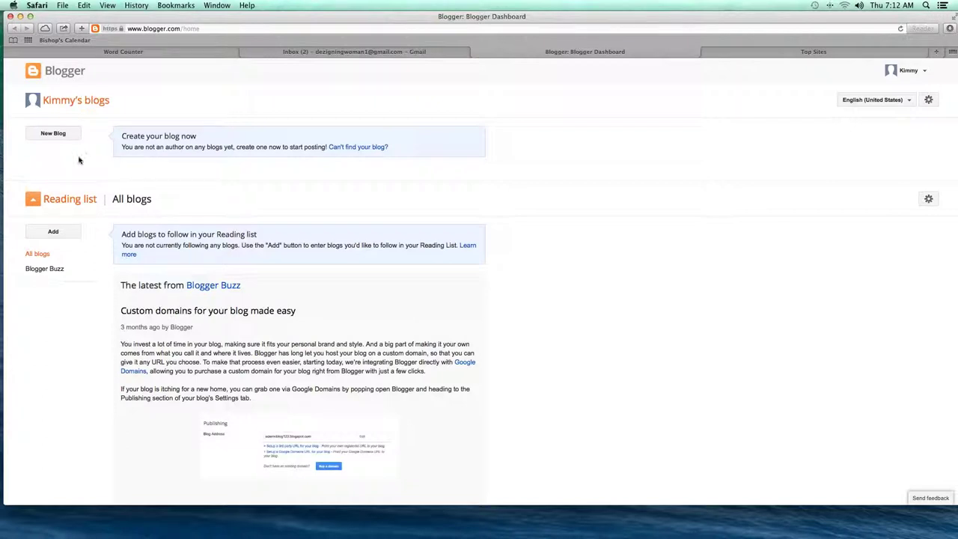
Start a new blog titled 'Uptown Pearl Blog' with the address uptownpearl
{"action": "left_click", "coordinate": [49, 135]}
{"action": "type", "text": "Uplown"}
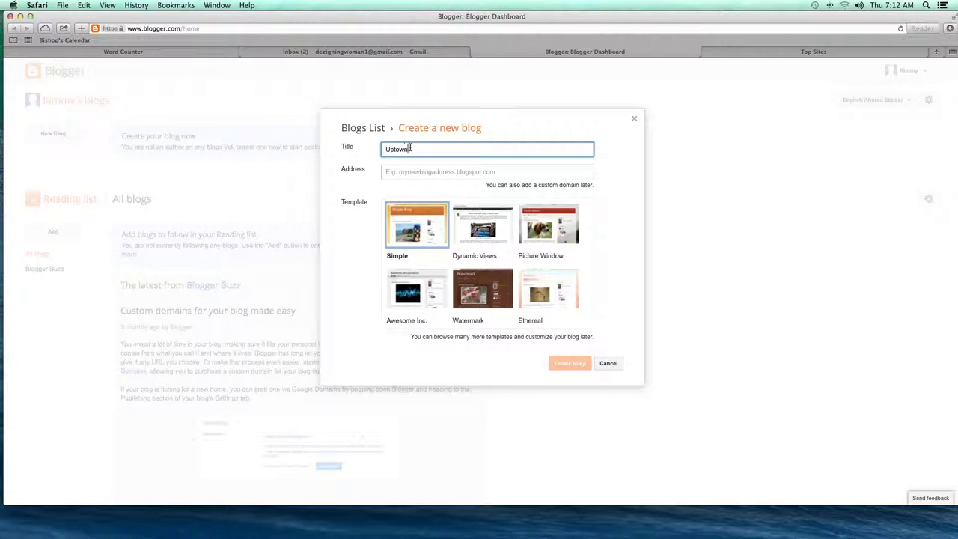
{"action": "type", "text": " Pearl "}
{"action": "type", "text": "'s Blo"}
{"action": "type", "text": "g"}
{"action": "key", "text": "BackSpace"}
{"action": "key", "text": "BackSpace"}
{"action": "key", "text": "BackSpace"}
{"action": "key", "text": "BackSpace"}
{"action": "key", "text": "BackSpace"}
{"action": "key", "text": "BackSpace"}
{"action": "key", "text": "BackSpace"}
{"action": "type", "text": "Blog"}
{"action": "left_click", "coordinate": [398, 173]}
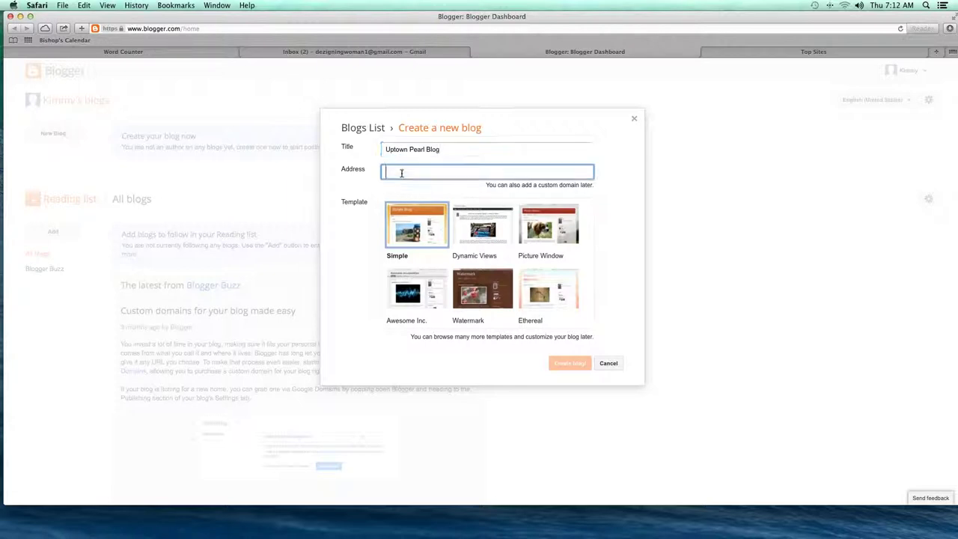
{"action": "type", "text": "upt"}
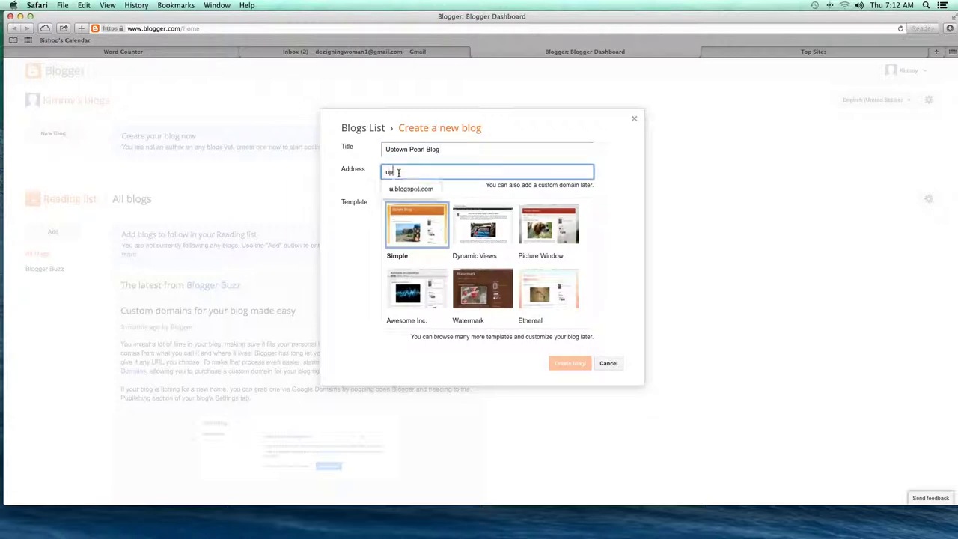
{"action": "type", "text": "ownpearl"}
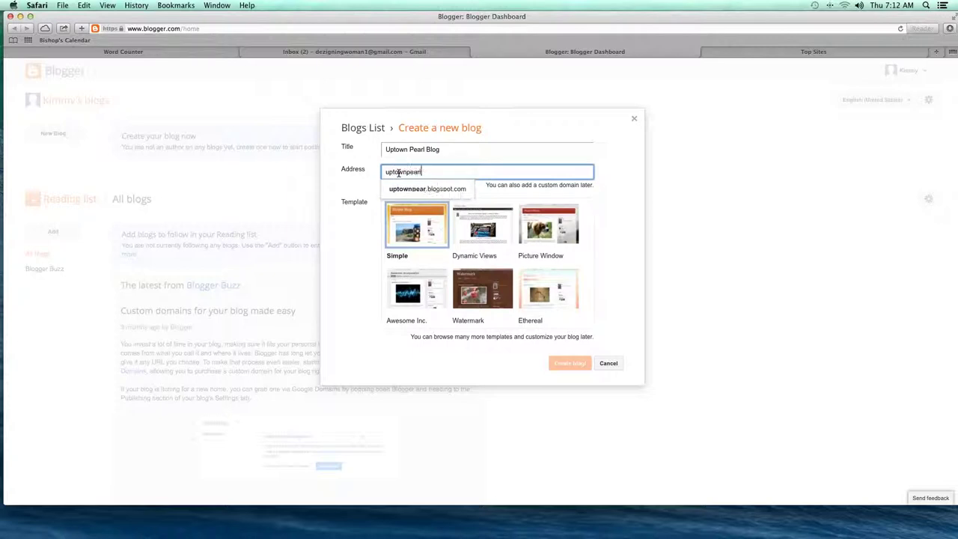
{"action": "key", "text": "Tab"}
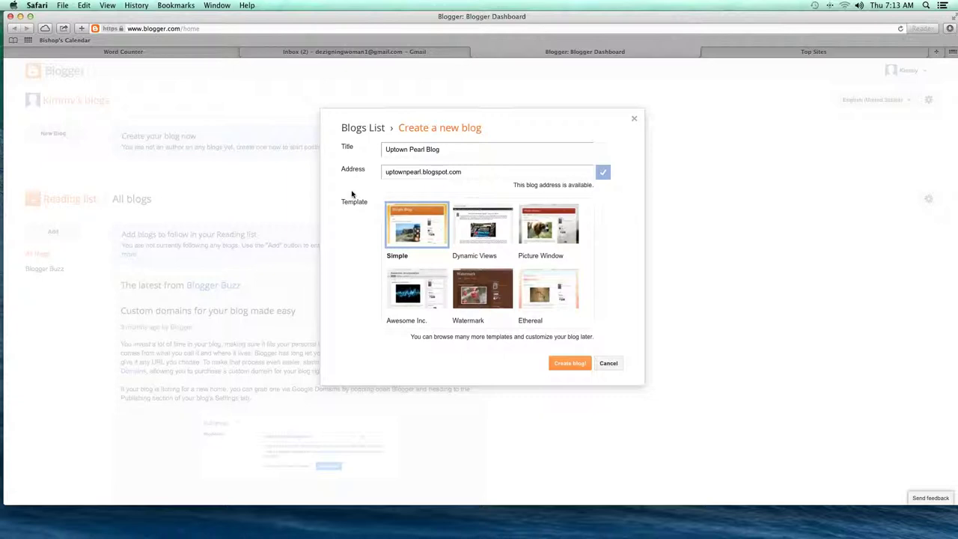
Choose the Simple template and create the blog
{"action": "left_click_drag", "start_coordinate": [476, 171], "coordinate": [452, 185]}
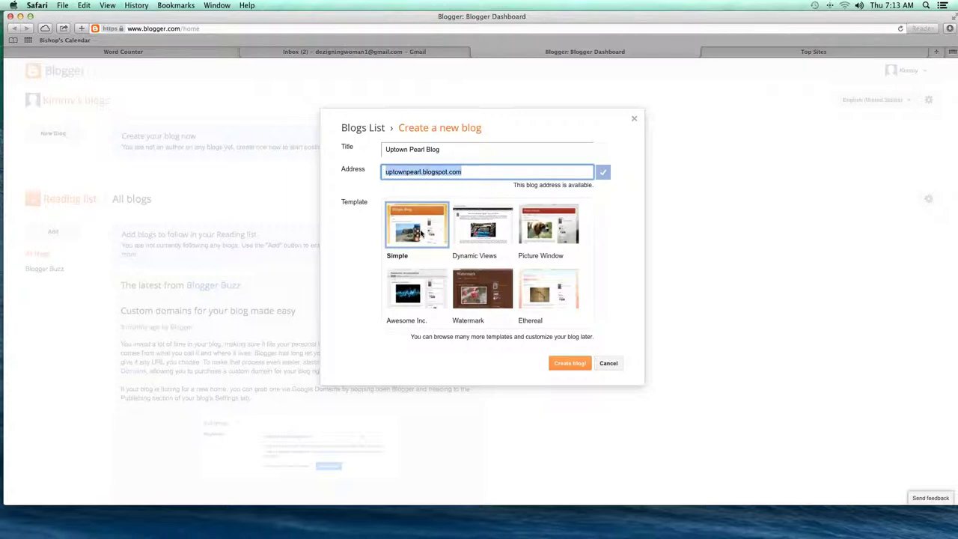
{"action": "scroll", "coordinate": [419, 231], "scroll_direction": "down", "scroll_amount": 2}
{"action": "scroll", "coordinate": [413, 220], "scroll_direction": "up", "scroll_amount": 2}
{"action": "left_click", "coordinate": [413, 227]}
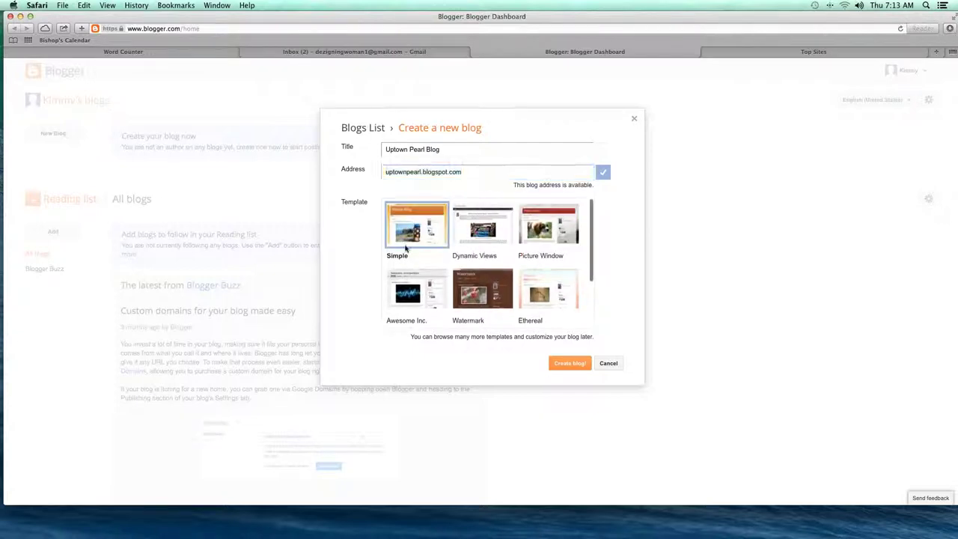
{"action": "left_click", "coordinate": [567, 364]}
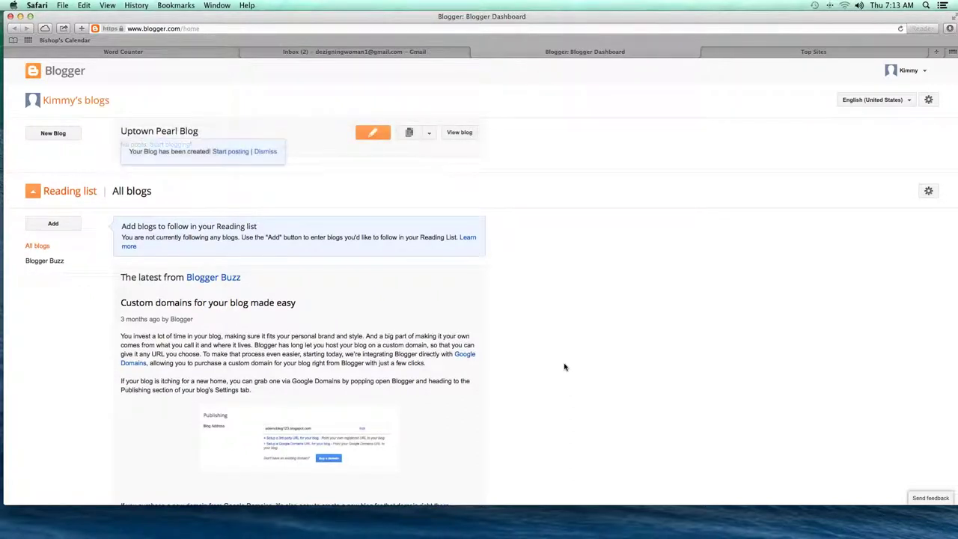
Dismiss the notice, open the Uptown Pearl Blog overview, and decline the Google Domains offer
{"action": "left_click", "coordinate": [265, 151]}
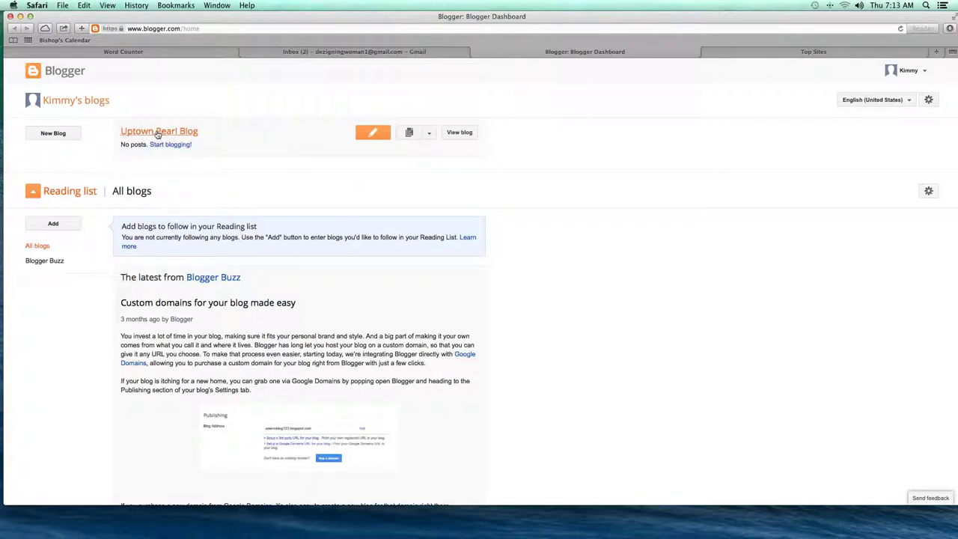
{"action": "left_click", "coordinate": [157, 132]}
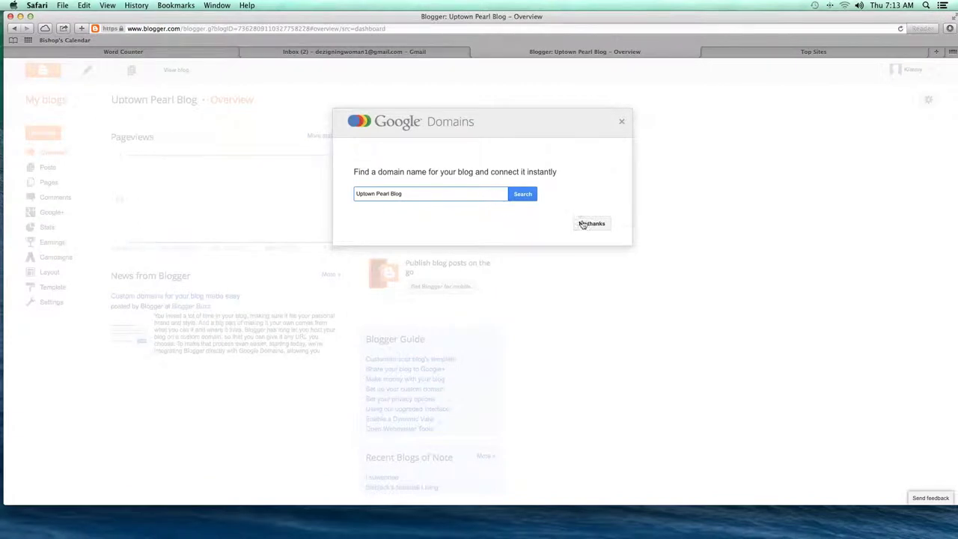
{"action": "left_click_drag", "start_coordinate": [353, 171], "coordinate": [557, 172]}
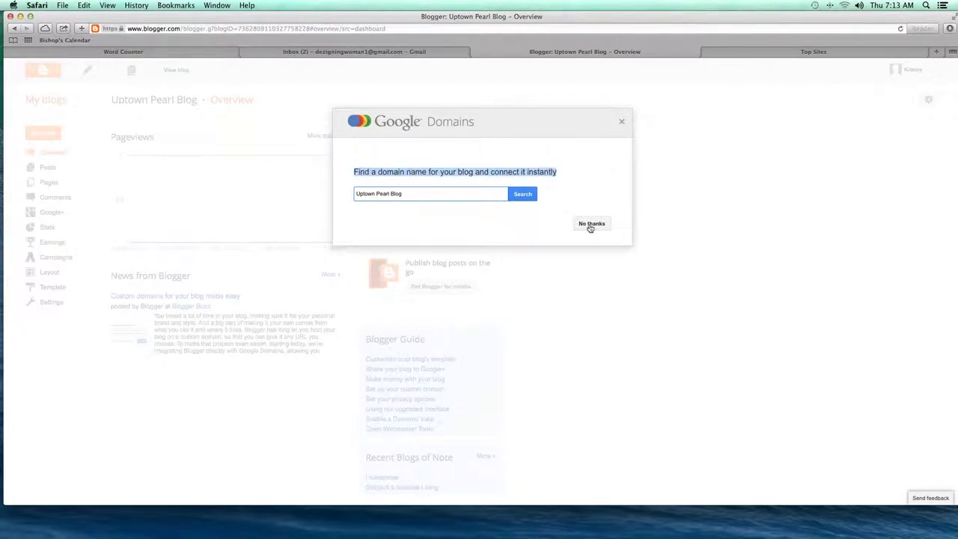
{"action": "left_click", "coordinate": [592, 223]}
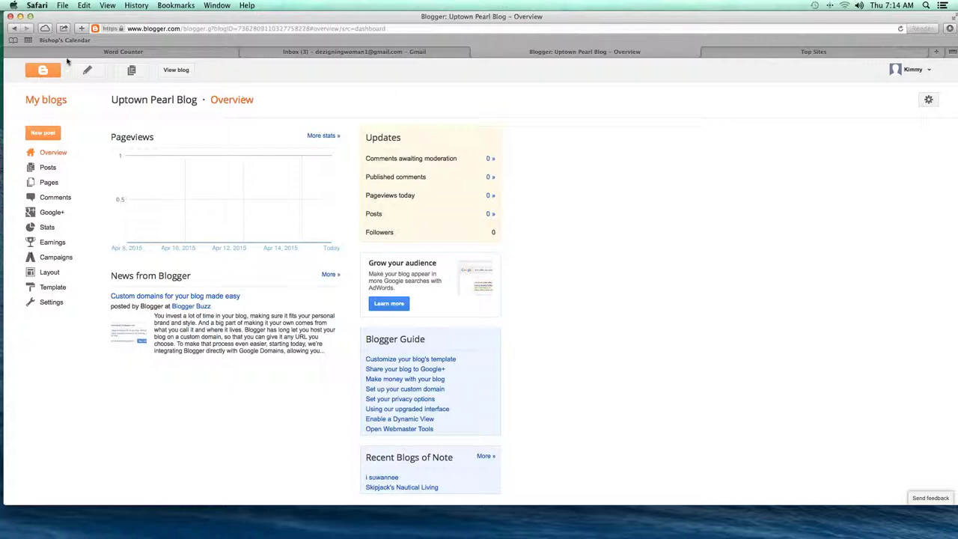
Type '2. Create blog using Apps' and '3. Change your blog address' as the next lines of the notes
{"action": "left_click", "coordinate": [142, 54]}
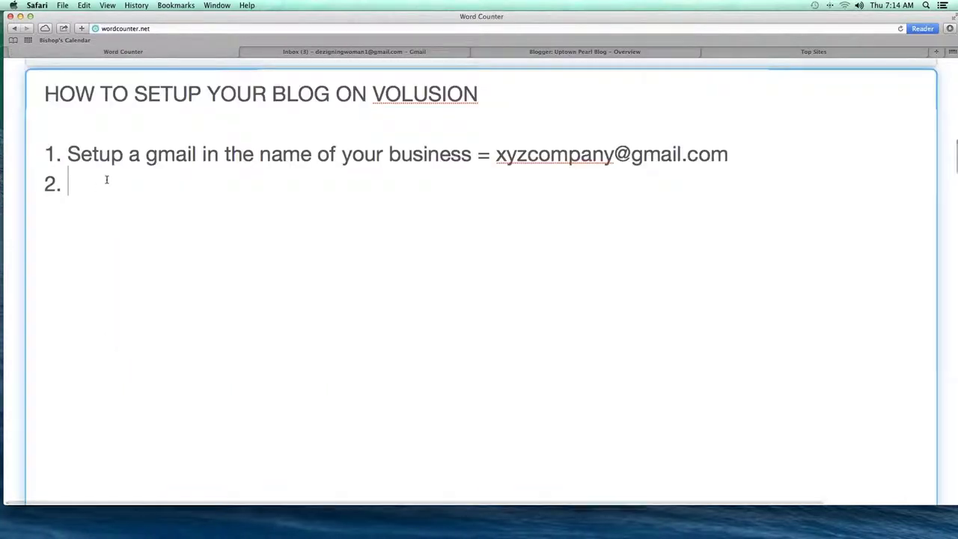
{"action": "type", "text": "C"}
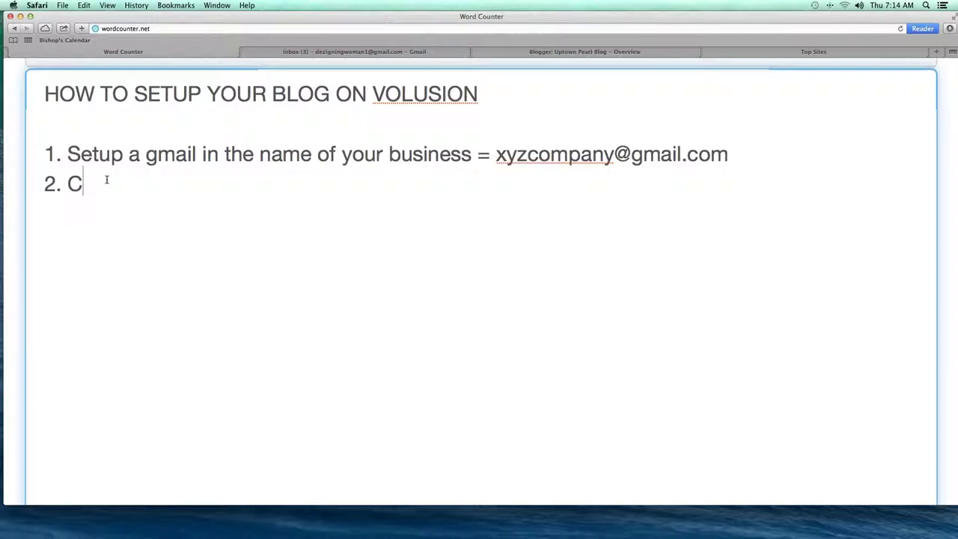
{"action": "type", "text": "reate blog using "}
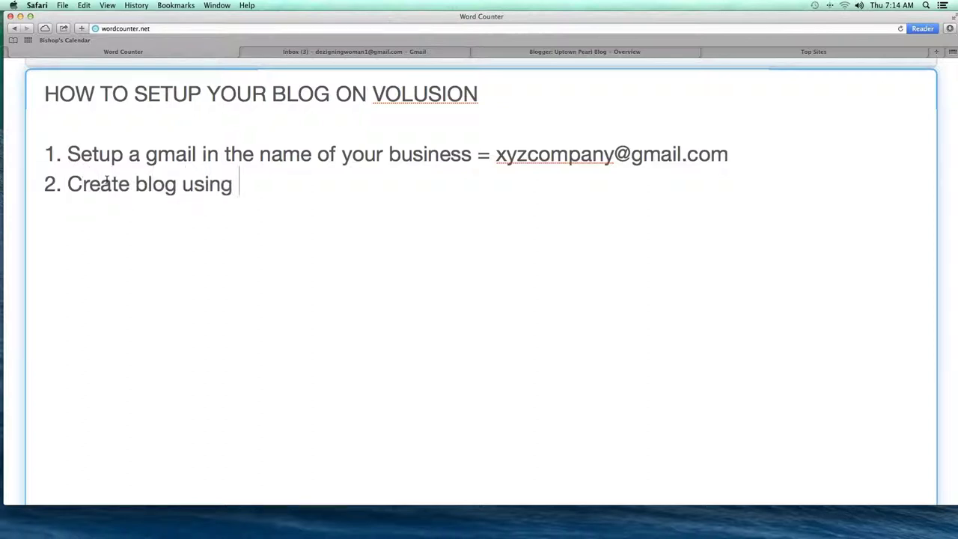
{"action": "type", "text": "Apps"}
{"action": "key", "text": "Return"}
{"action": "type", "text": "3."}
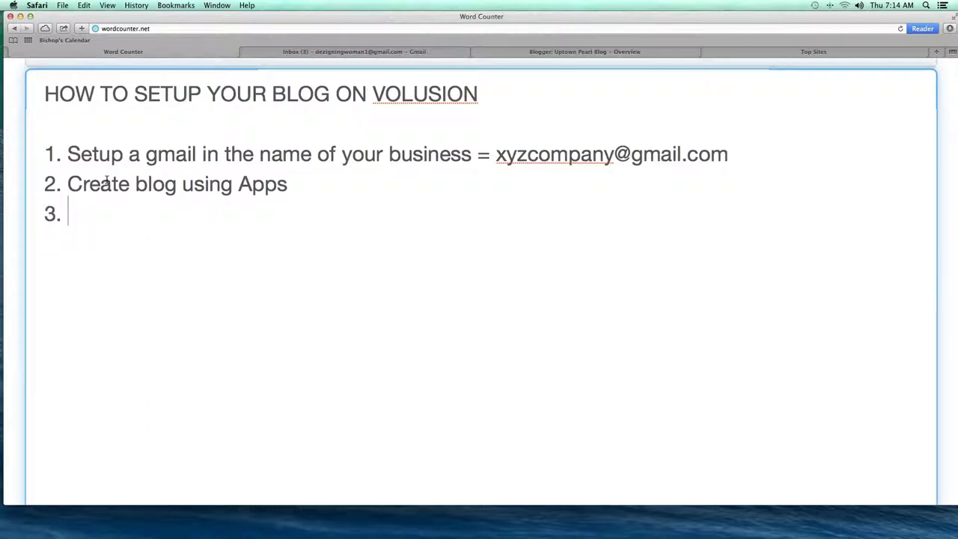
{"action": "type", "text": "Chan"}
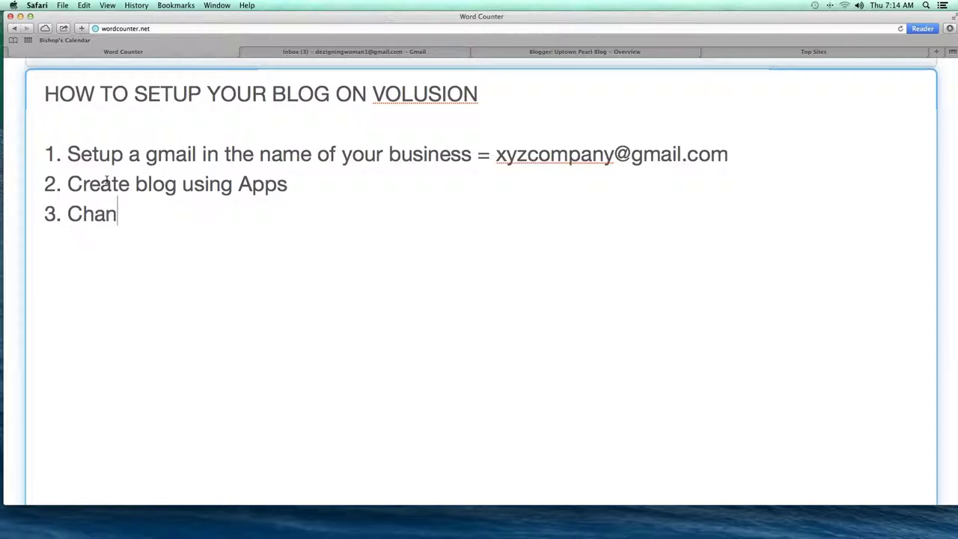
{"action": "type", "text": "ge your b"}
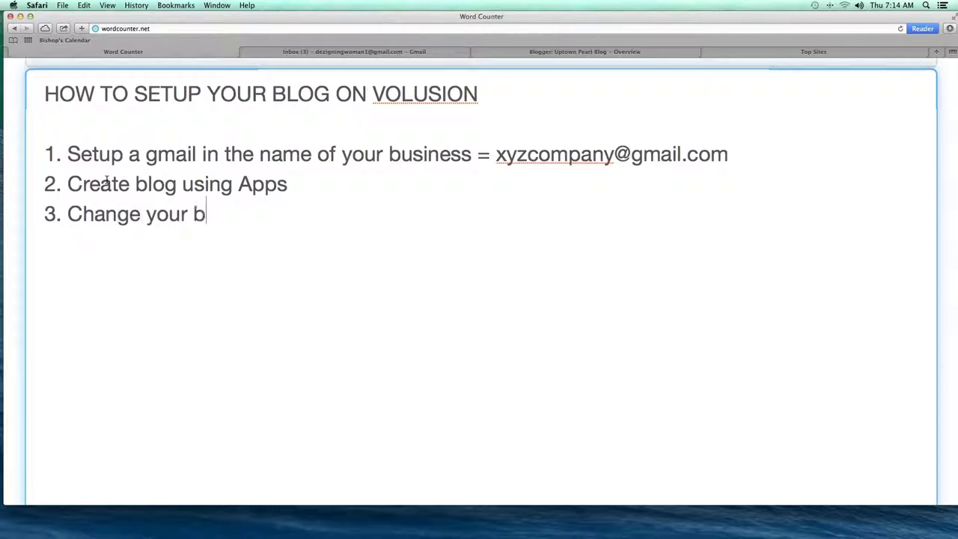
{"action": "type", "text": "log address"}
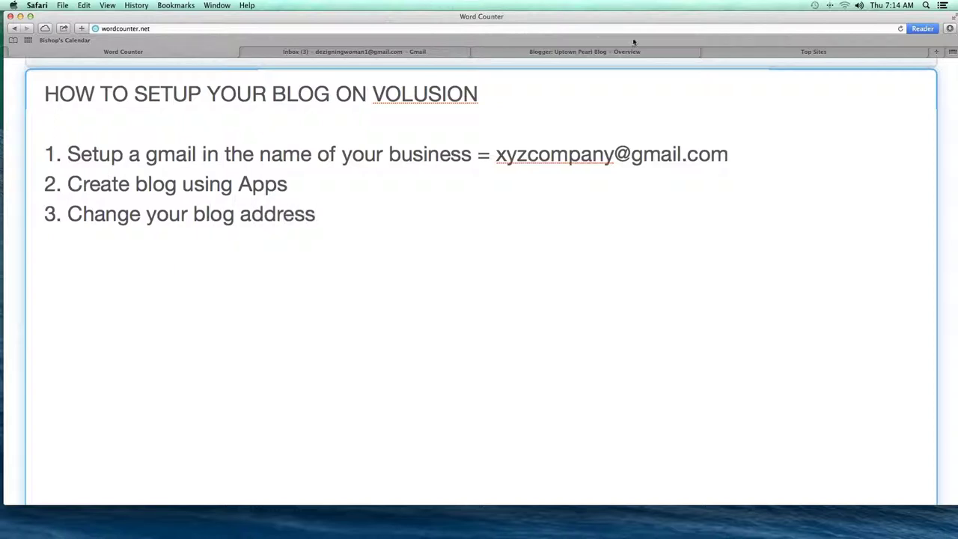
View the live blog and select its full uptownpearl.blogspot.com address in the browser bar
{"action": "left_click", "coordinate": [578, 52]}
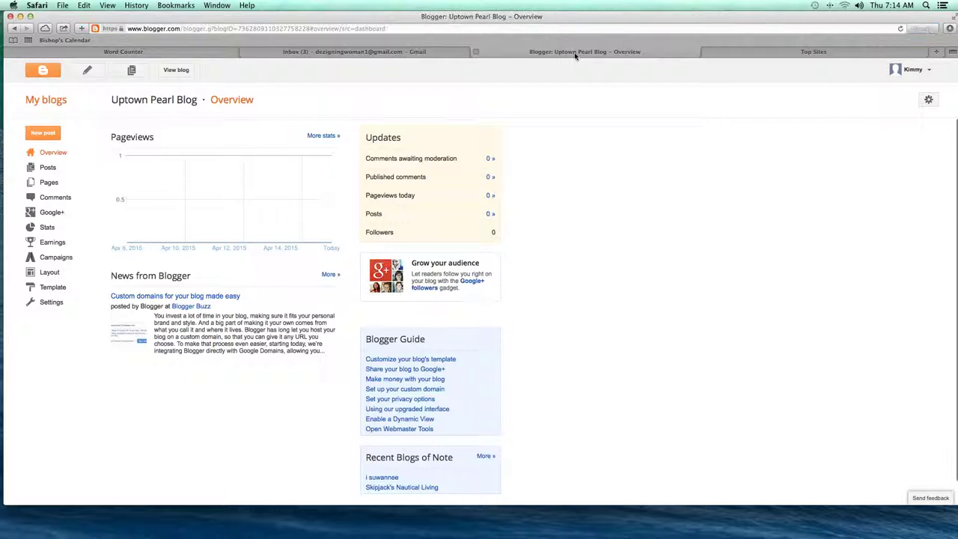
{"action": "left_click", "coordinate": [176, 71]}
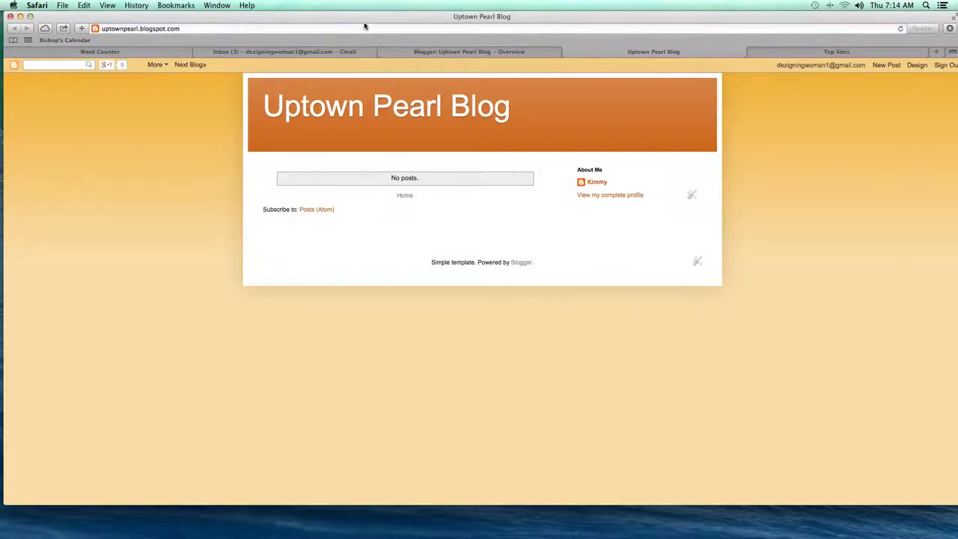
{"action": "left_click", "coordinate": [123, 28]}
{"action": "left_click", "coordinate": [186, 29]}
{"action": "left_click_drag", "start_coordinate": [185, 28], "coordinate": [101, 29]}
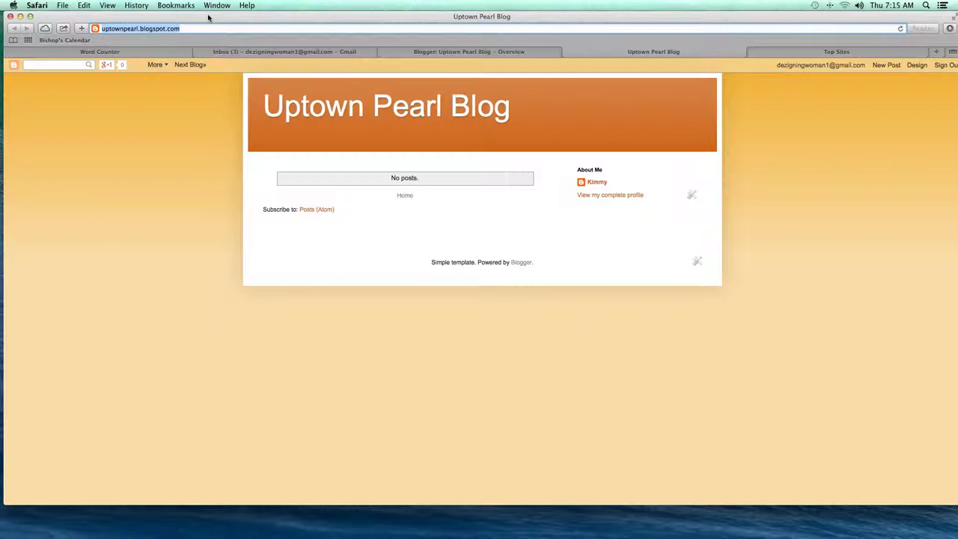
Highlight blogspot.com in the blog's address and load uptownpearl.com in a new tab
{"action": "left_click_drag", "start_coordinate": [140, 29], "coordinate": [177, 28]}
{"action": "left_click", "coordinate": [166, 28]}
{"action": "left_click_drag", "start_coordinate": [139, 28], "coordinate": [238, 4]}
{"action": "left_click", "coordinate": [837, 52]}
{"action": "type", "text": "u"}
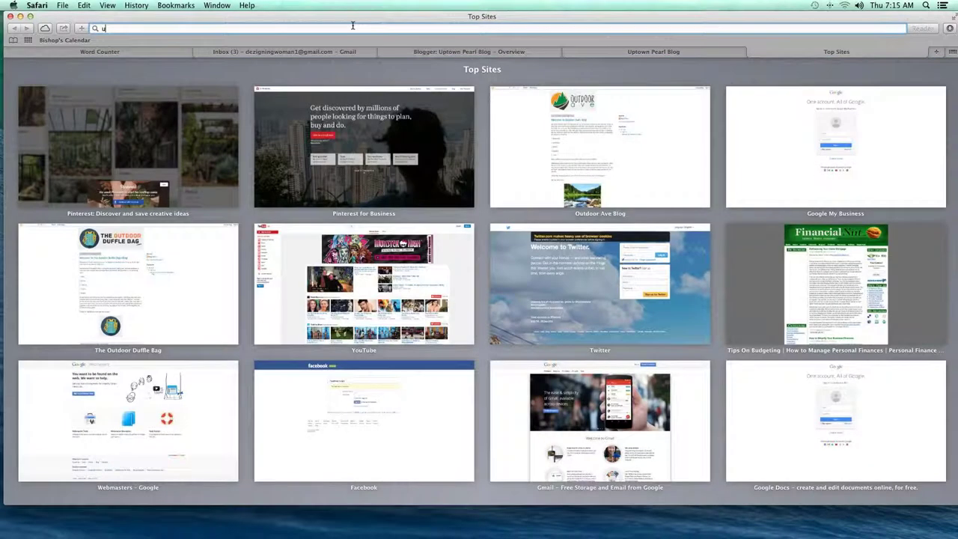
{"action": "type", "text": "ptownpearl"}
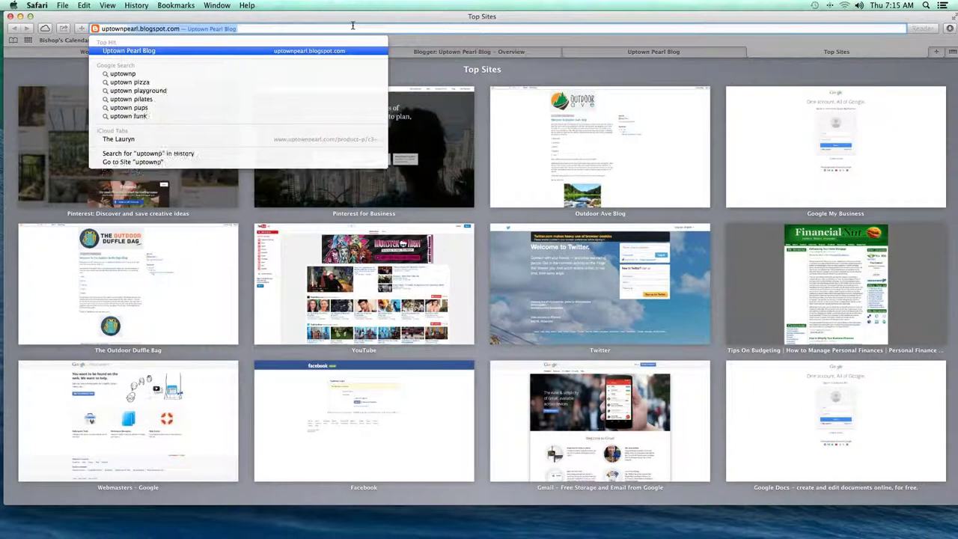
{"action": "type", "text": ".com"}
{"action": "key", "text": "Return"}
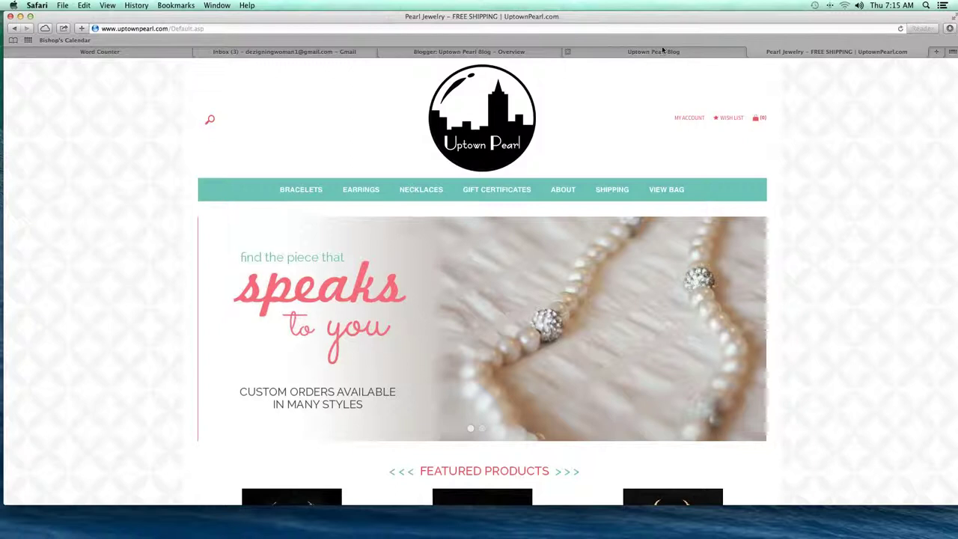
Compare the blog's blogspot.com address against the Uptown Pearl store tab
{"action": "left_click", "coordinate": [616, 51]}
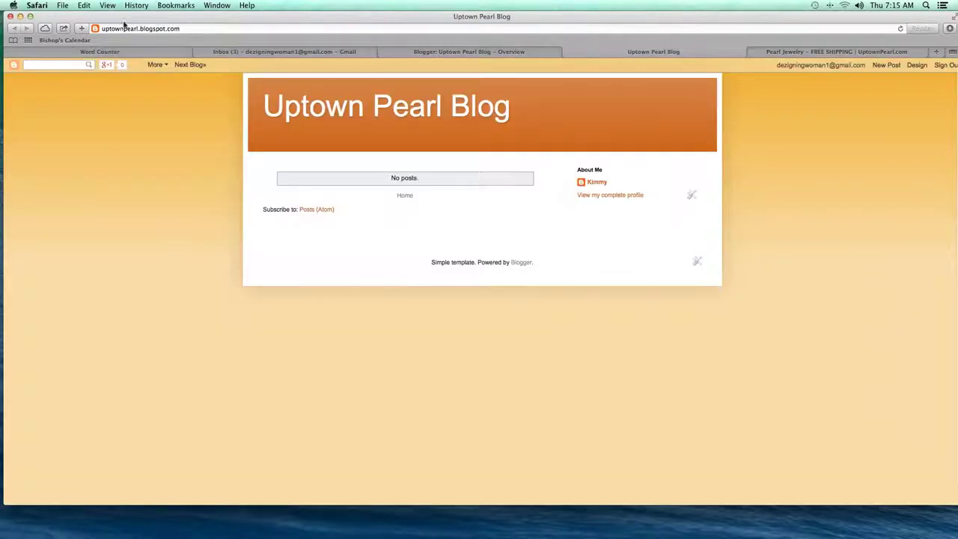
{"action": "left_click_drag", "start_coordinate": [194, 29], "coordinate": [139, 28]}
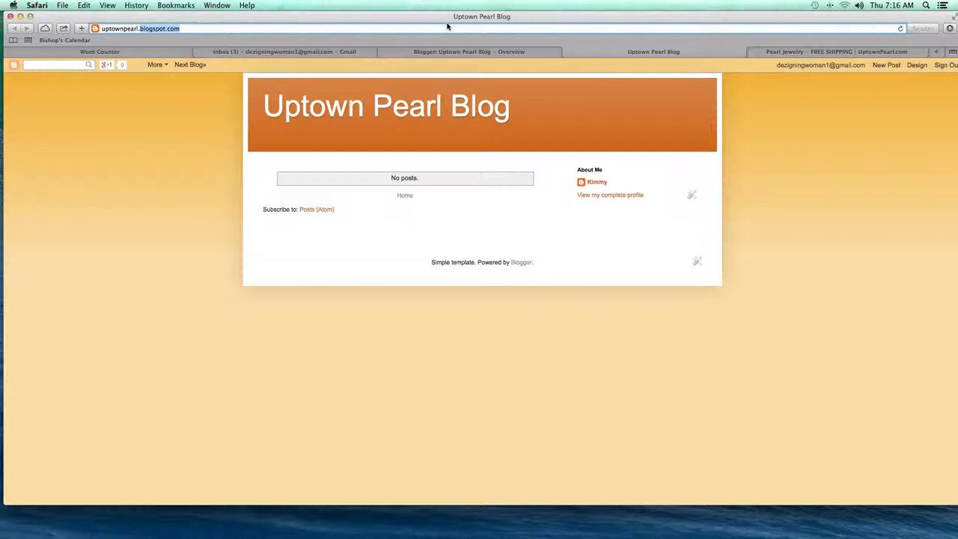
{"action": "left_click", "coordinate": [781, 53]}
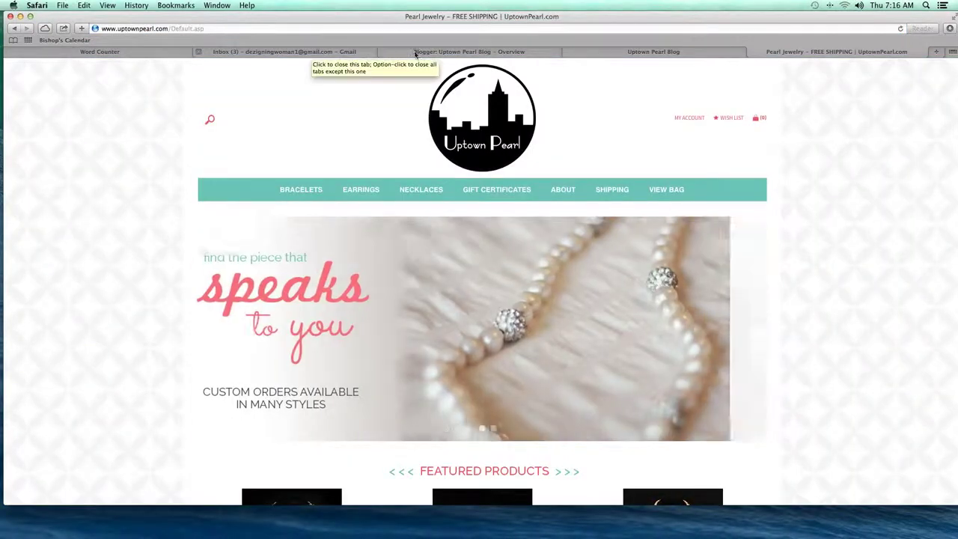
Finish note 3 with '- instead of .blogspot.com I want: blog.uptownpearl.com' and highlight the address
{"action": "left_click", "coordinate": [91, 53]}
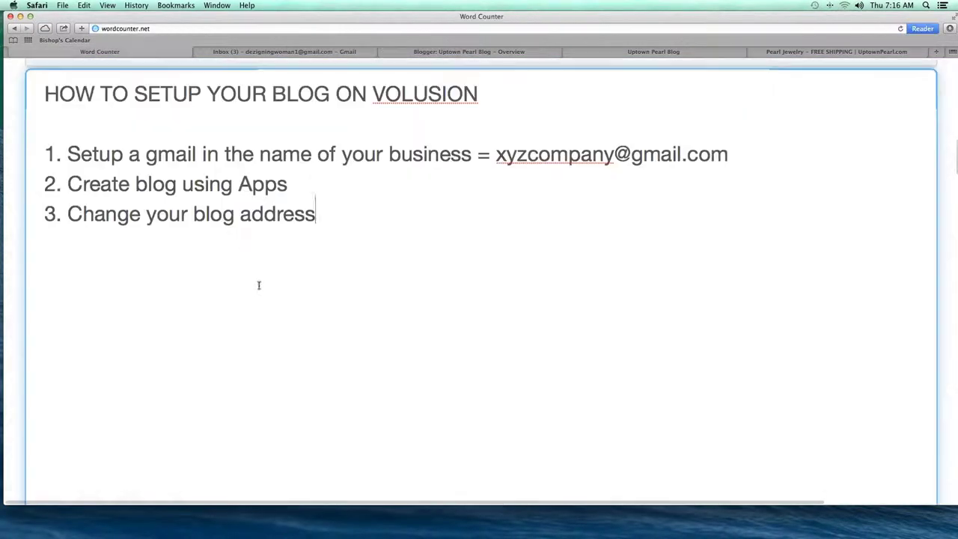
{"action": "type", "text": "- instead of .blogspot.com "}
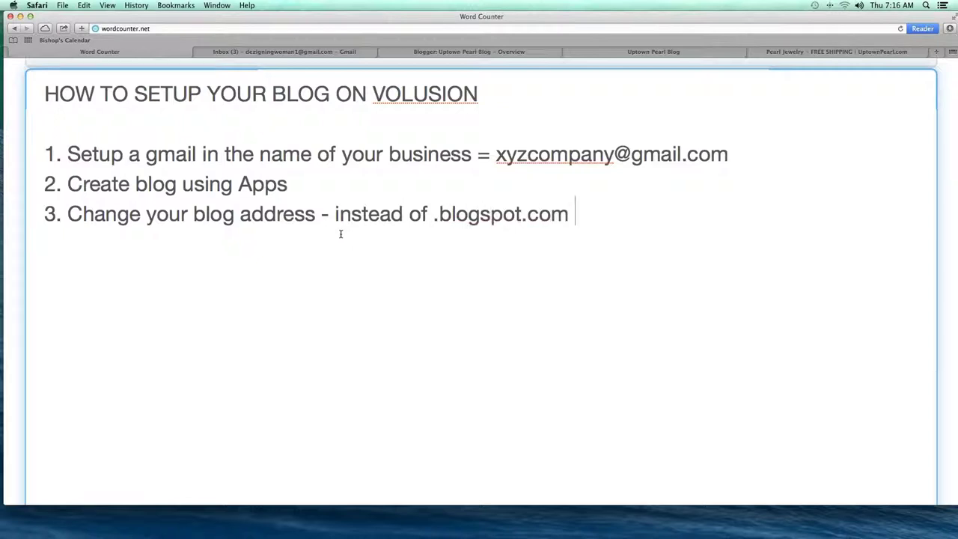
{"action": "type", "text": "I want"}
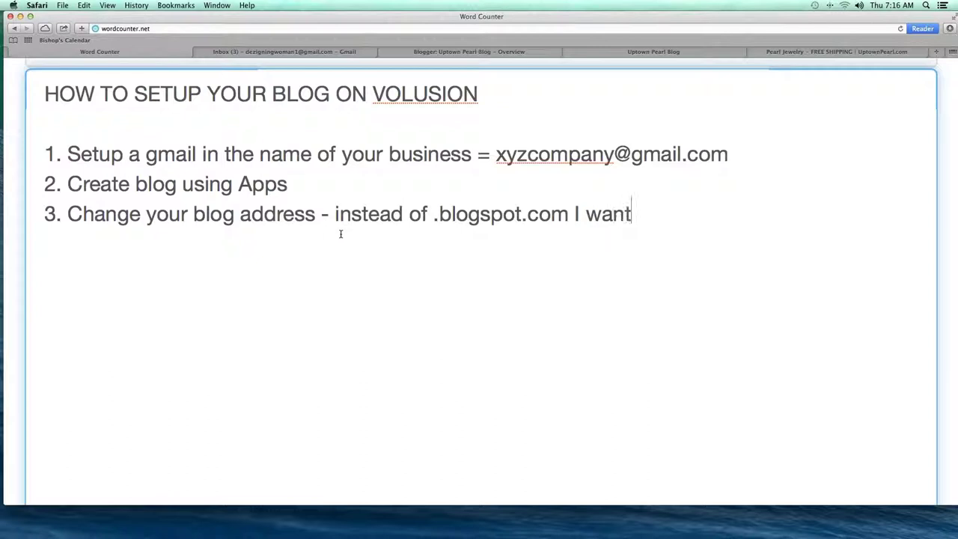
{"action": "type", "text": ": blog."}
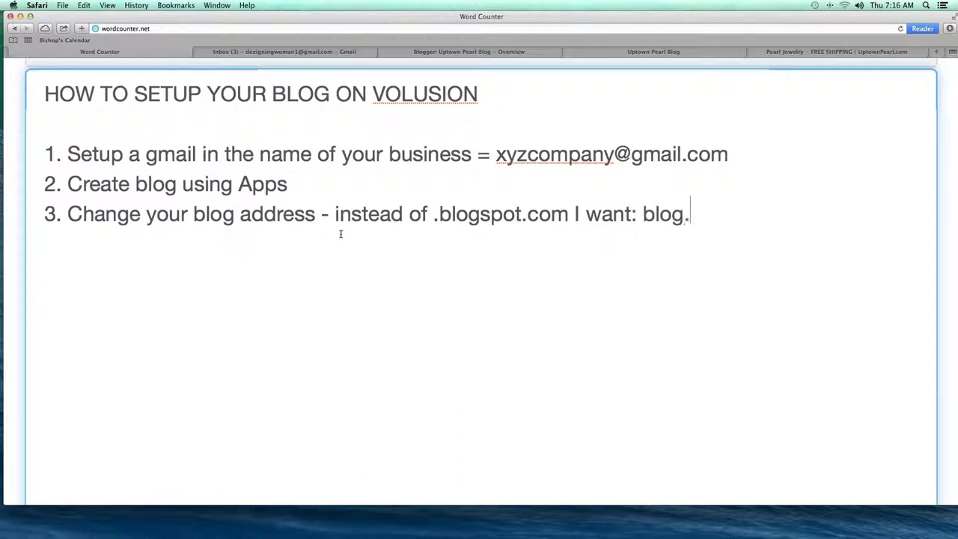
{"action": "type", "text": "uptow"}
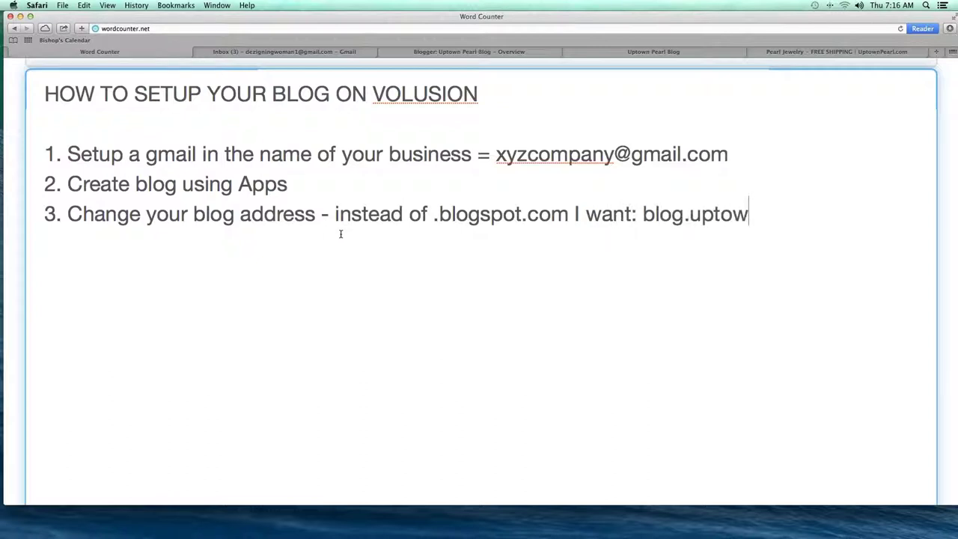
{"action": "type", "text": "npearl.com"}
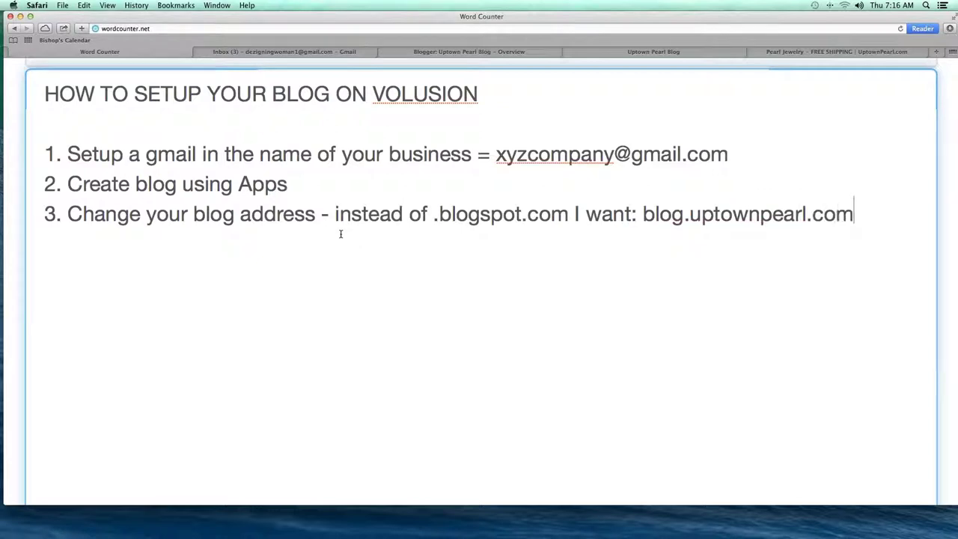
{"action": "left_click_drag", "start_coordinate": [644, 215], "coordinate": [854, 215]}
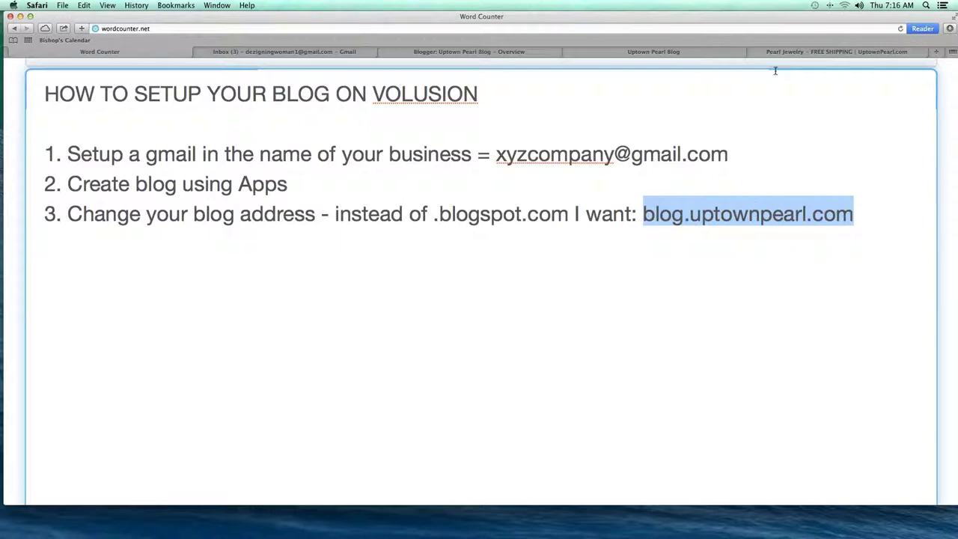
{"action": "left_click", "coordinate": [385, 52]}
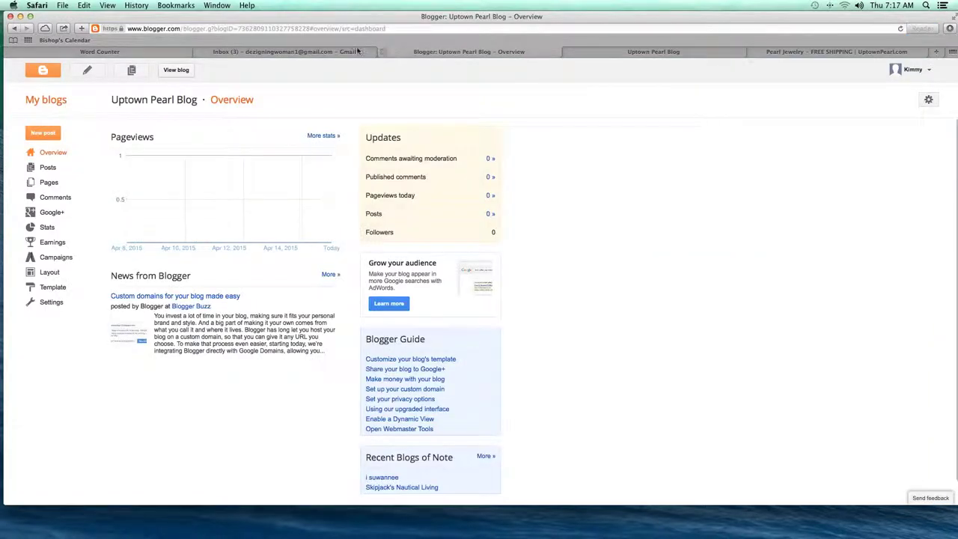
Enter blog.uptownpearl.com as the blog's third-party URL in Basic settings
{"action": "left_click", "coordinate": [49, 301]}
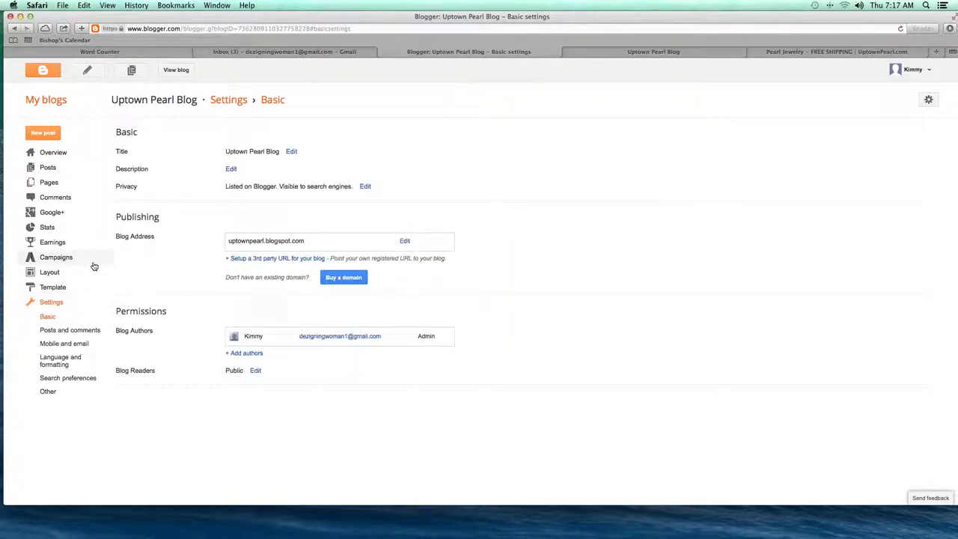
{"action": "left_click", "coordinate": [269, 260]}
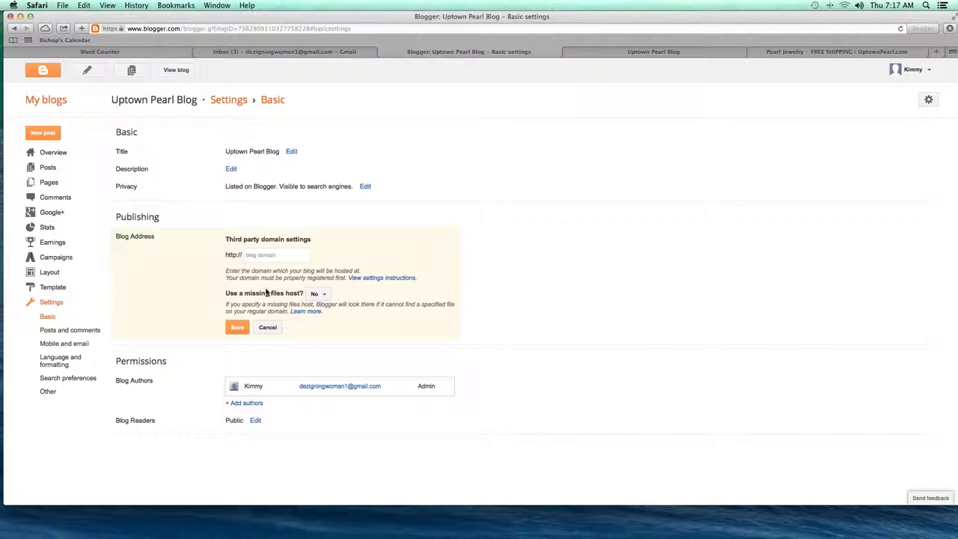
{"action": "left_click", "coordinate": [265, 258]}
{"action": "type", "text": "blog.u"}
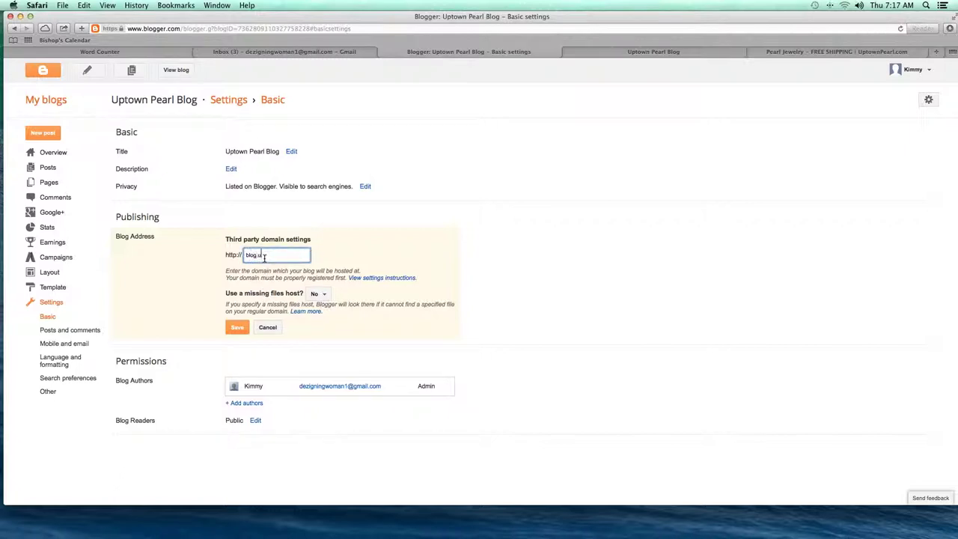
{"action": "type", "text": "ptownpearl.com"}
Save the custom domain and highlight the Error 12 message and its two CNAME records
{"action": "left_click", "coordinate": [237, 329]}
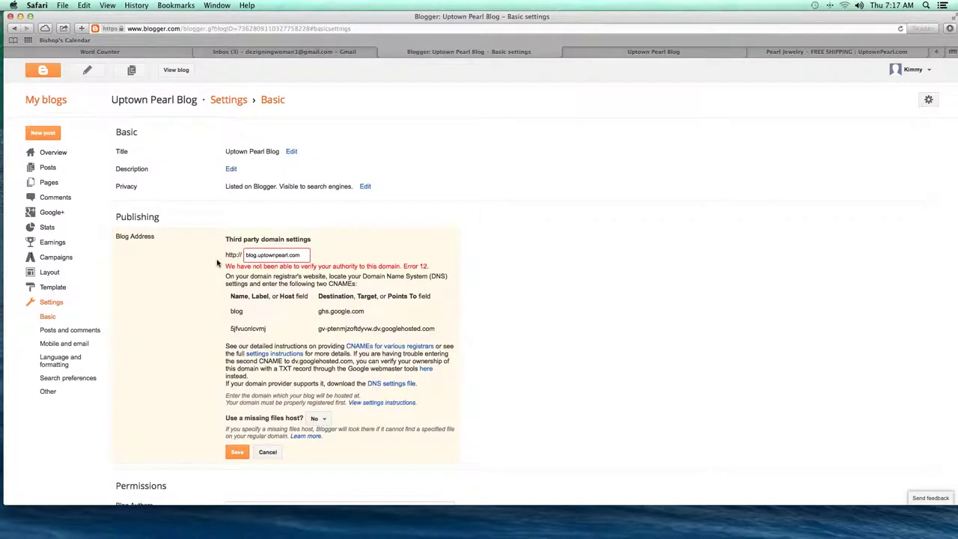
{"action": "left_click_drag", "start_coordinate": [223, 267], "coordinate": [431, 267]}
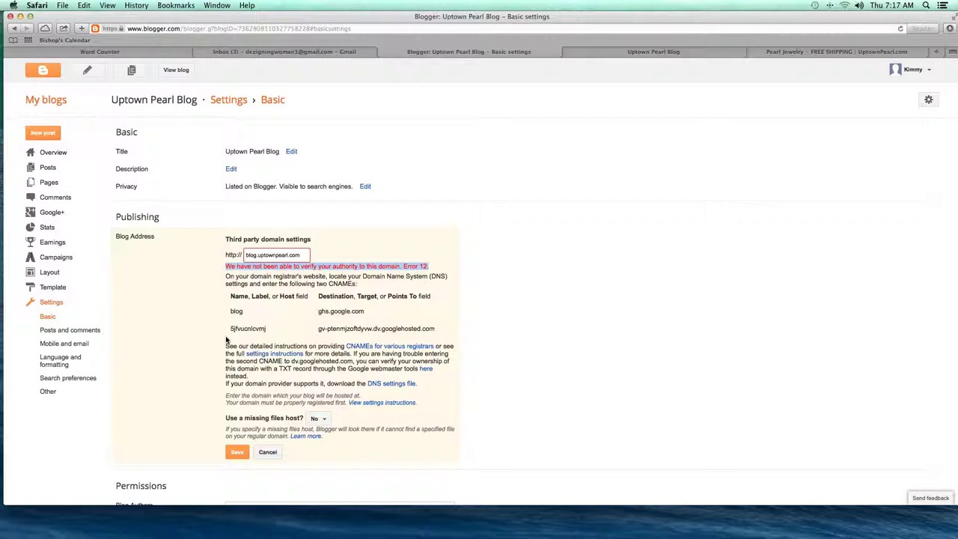
{"action": "left_click_drag", "start_coordinate": [232, 311], "coordinate": [417, 326]}
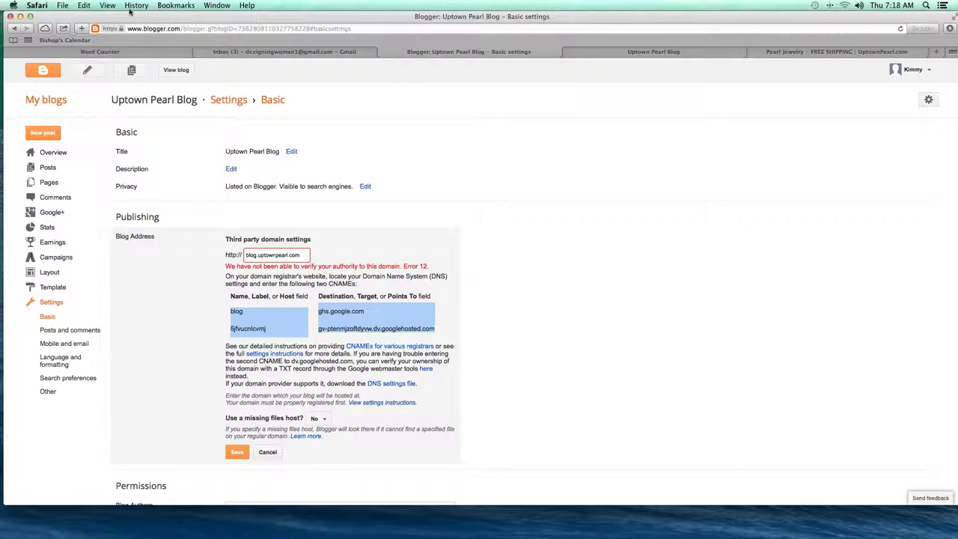
Add note '(a) - contact your coach - they need: 1. gmail.com account login' under line 3
{"action": "left_click", "coordinate": [101, 53]}
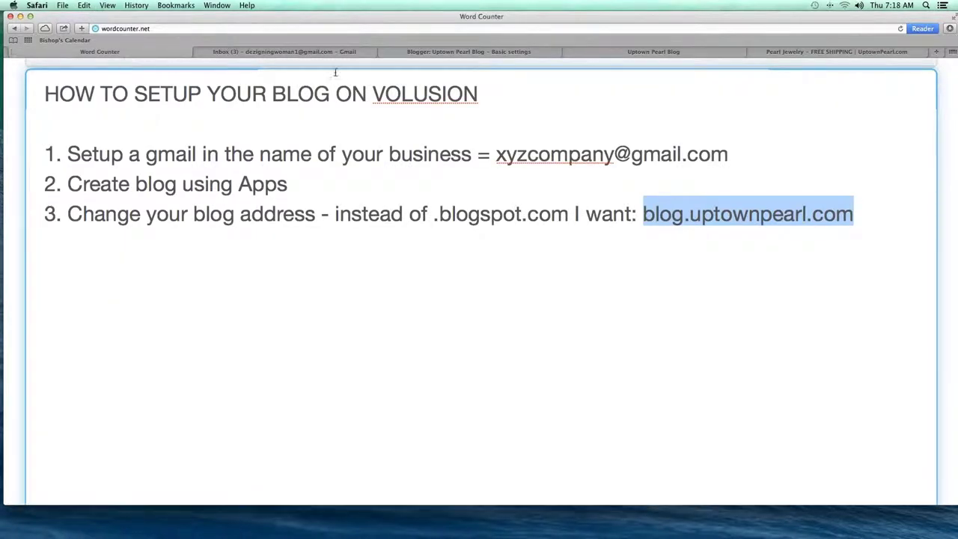
{"action": "left_click", "coordinate": [858, 206]}
{"action": "type", "text": "("}
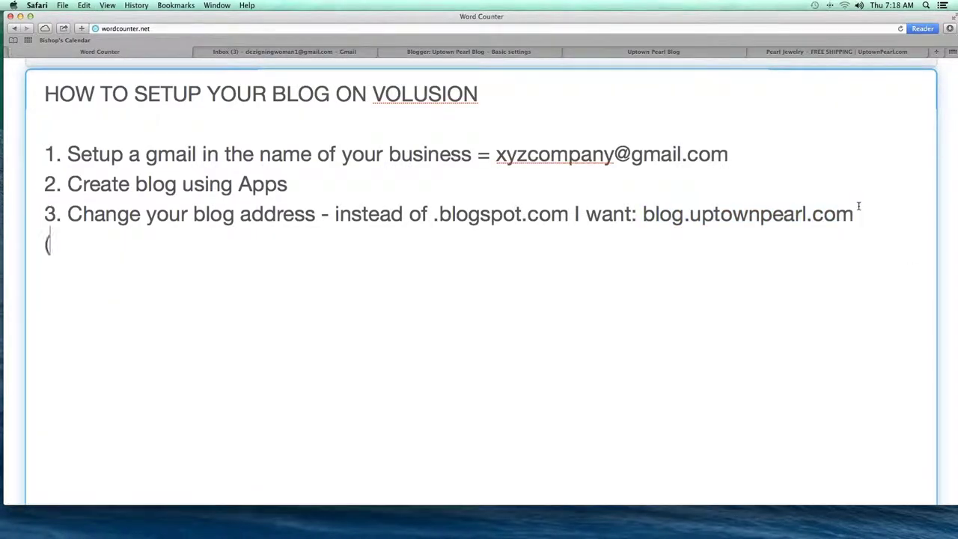
{"action": "type", "text": "a) - conta"}
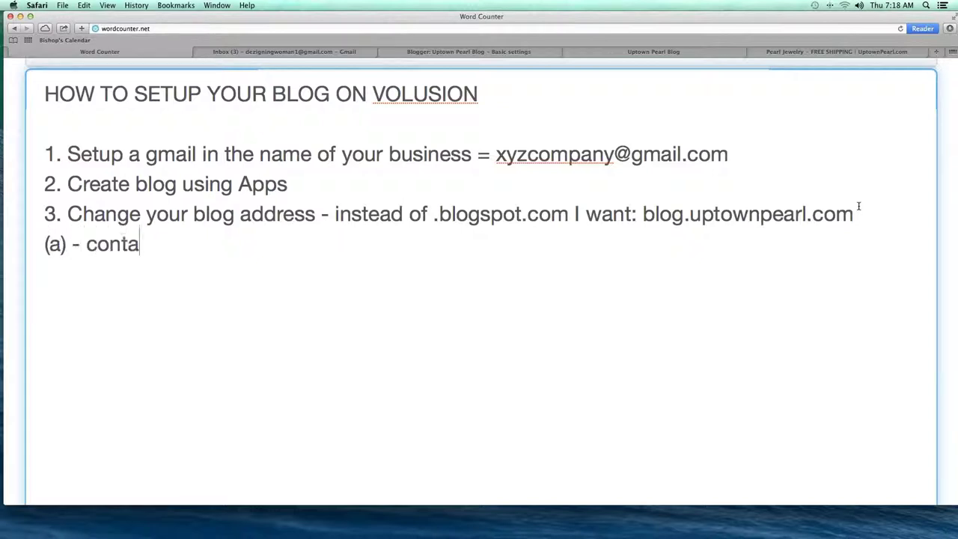
{"action": "type", "text": "ct your "}
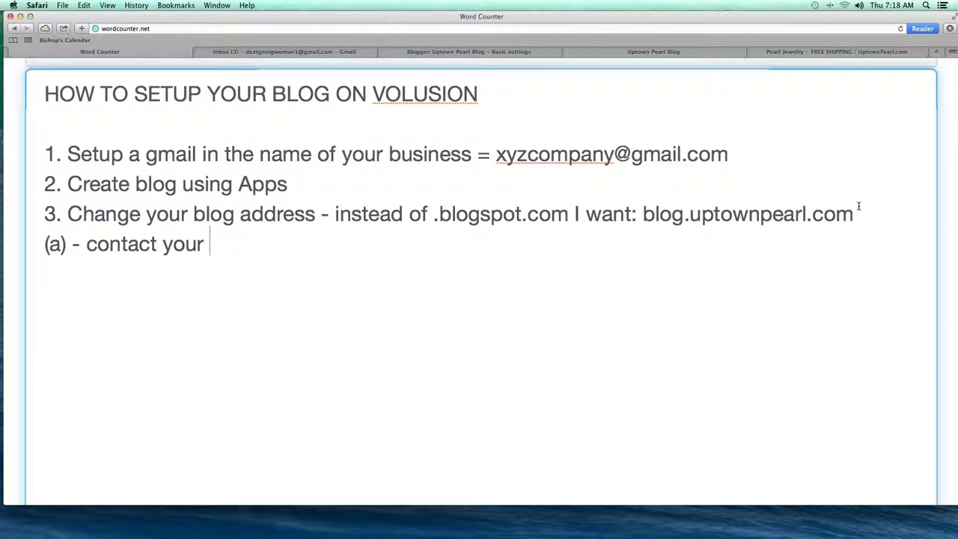
{"action": "type", "text": "coach"}
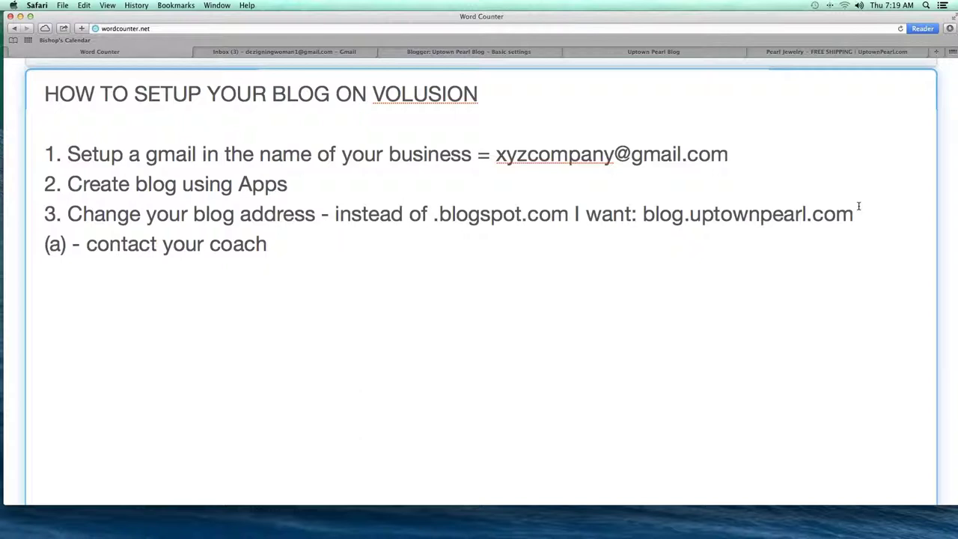
{"action": "type", "text": "- they need"}
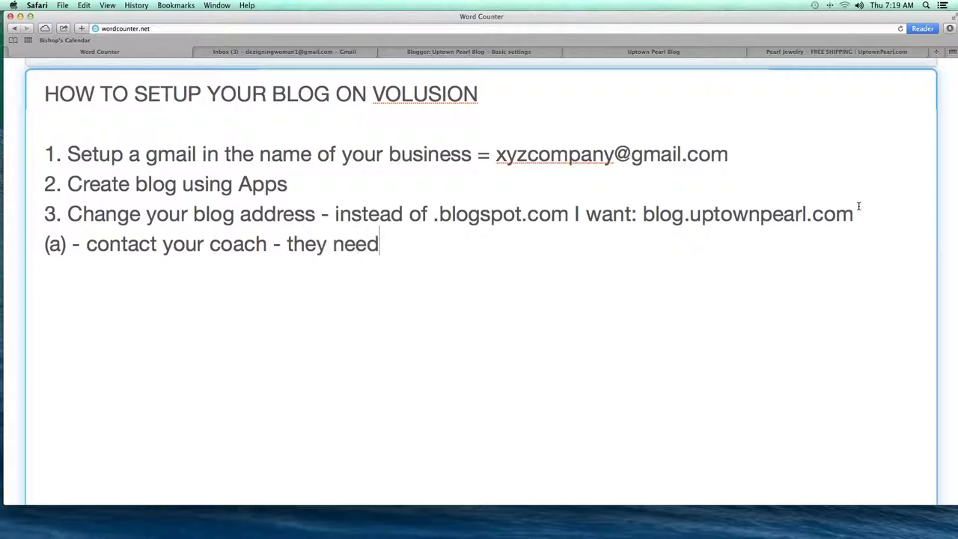
{"action": "type", "text": ": 1. gmai"}
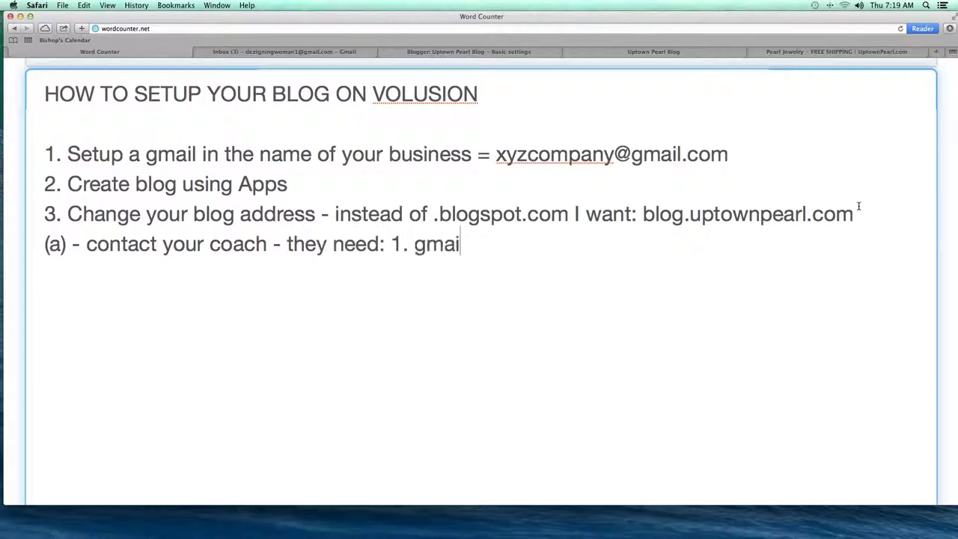
{"action": "type", "text": "l.com acco"}
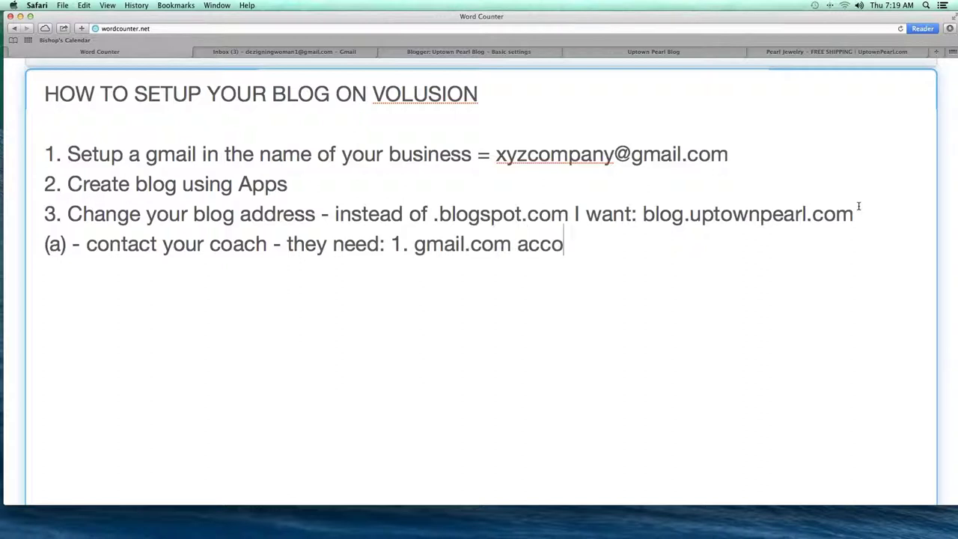
{"action": "type", "text": "unt login"}
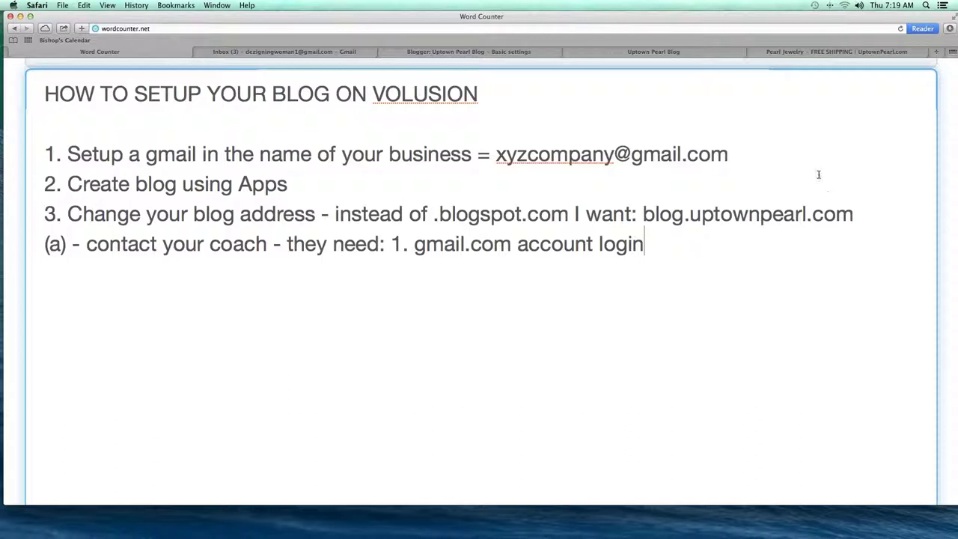
{"action": "key", "text": "ctrl+shift+Tab"}
{"action": "key", "text": "ctrl+shift+Tab"}
{"action": "key", "text": "ctrl+shift+Tab"}
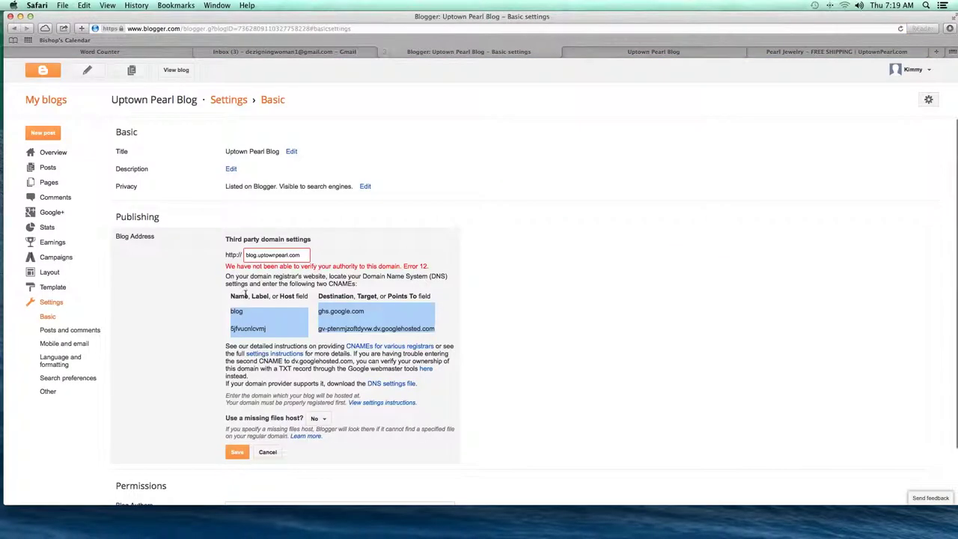
Select the blog / ghs.google.com CNAME row, then return to the setup notes
{"action": "left_click", "coordinate": [197, 341]}
{"action": "left_click_drag", "start_coordinate": [229, 314], "coordinate": [434, 333]}
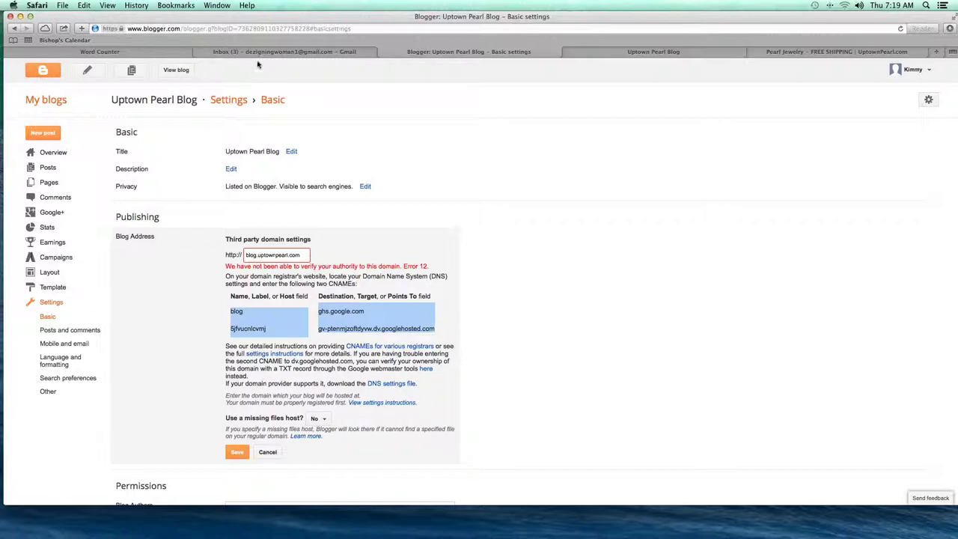
{"action": "left_click", "coordinate": [130, 52]}
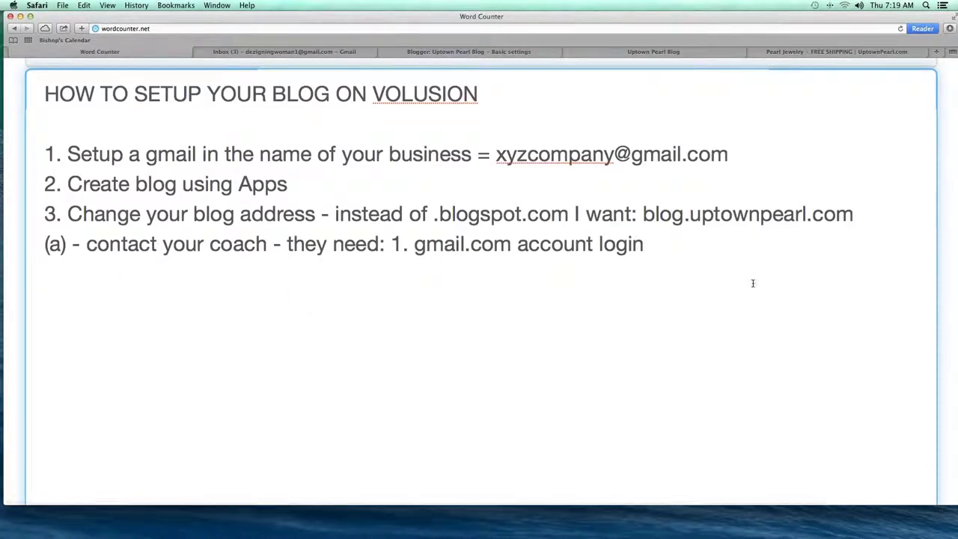
Add a new line '4. Choose a template -' to the notes, then go back to Basic settings
{"action": "key", "text": "Return"}
{"action": "type", "text": "4. Choose a"}
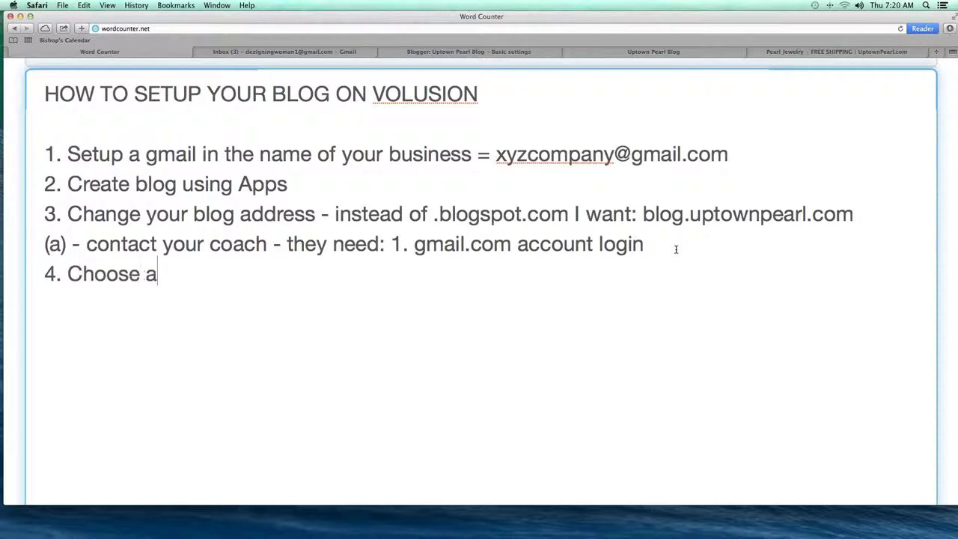
{"action": "type", "text": " templat"}
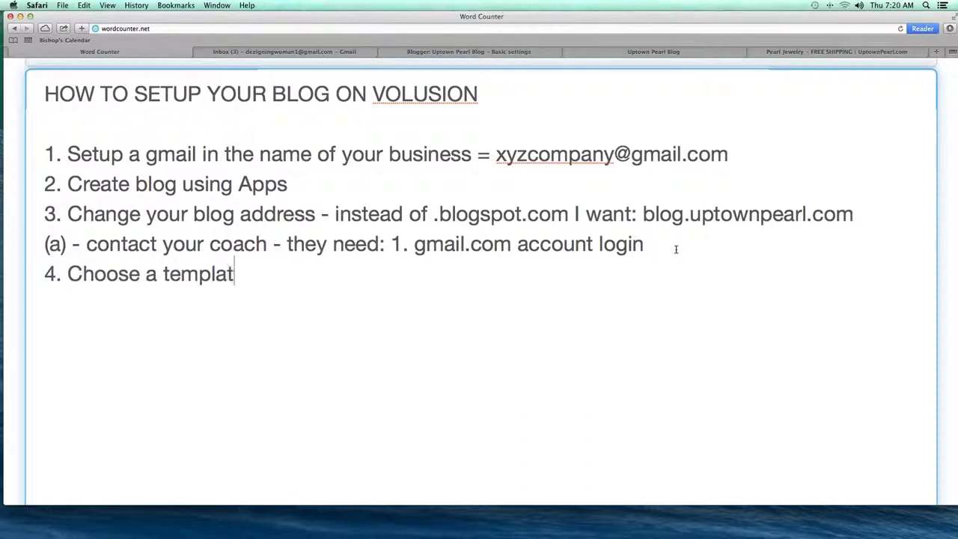
{"action": "type", "text": "e -"}
{"action": "left_click", "coordinate": [390, 51]}
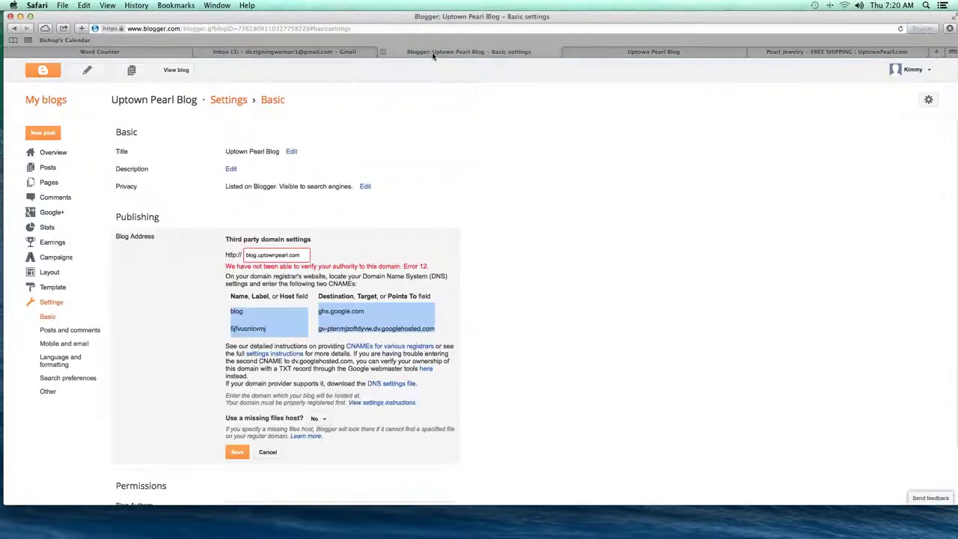
Discard unsaved settings, apply the plain white Simple template, and view the live blog
{"action": "left_click", "coordinate": [53, 288]}
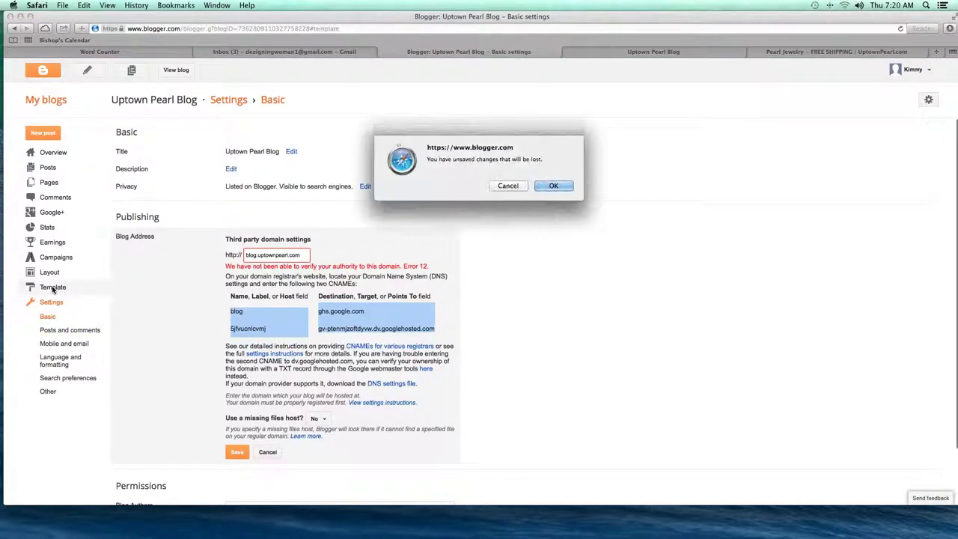
{"action": "left_click", "coordinate": [551, 187]}
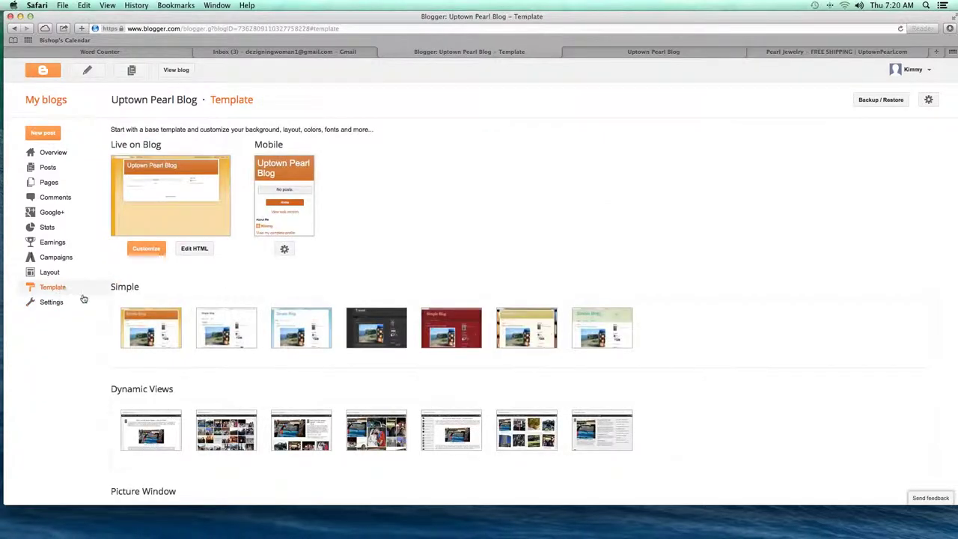
{"action": "left_click", "coordinate": [226, 323]}
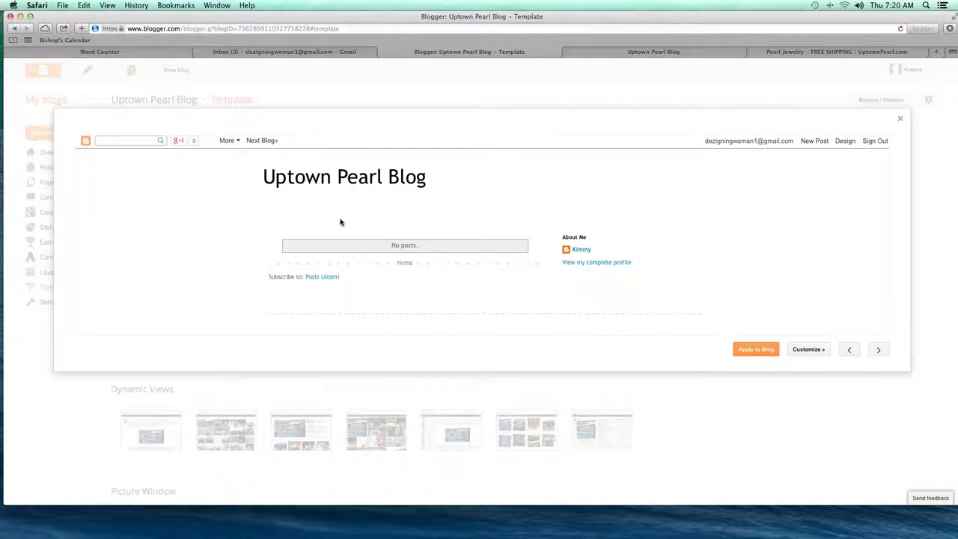
{"action": "left_click", "coordinate": [754, 349]}
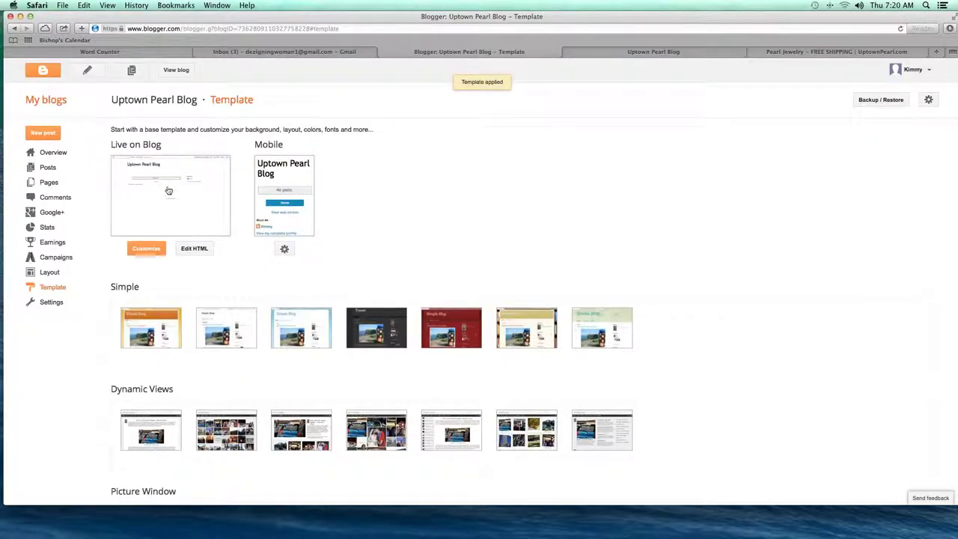
{"action": "left_click", "coordinate": [176, 70]}
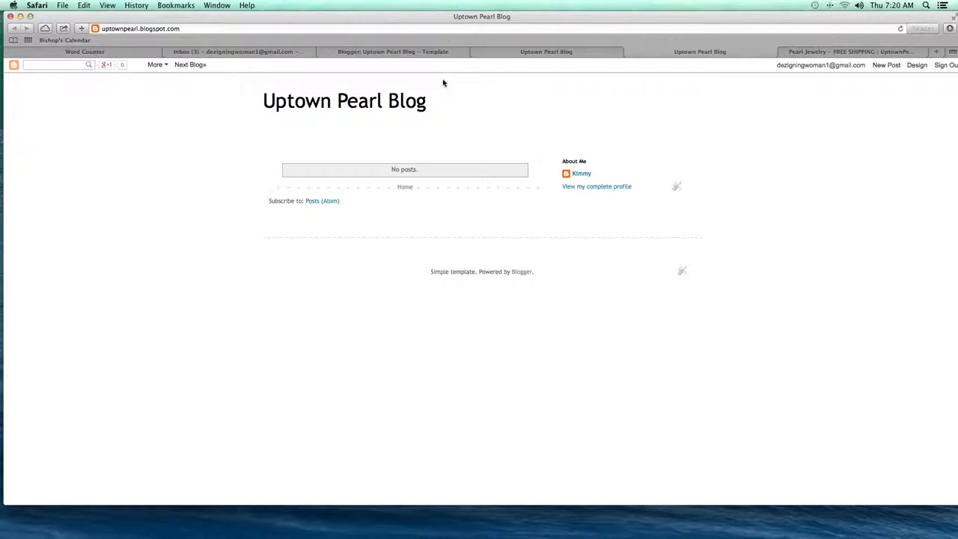
Screenshot the Uptown Pearl logo on the store site, then return to the live blog
{"action": "left_click", "coordinate": [832, 54]}
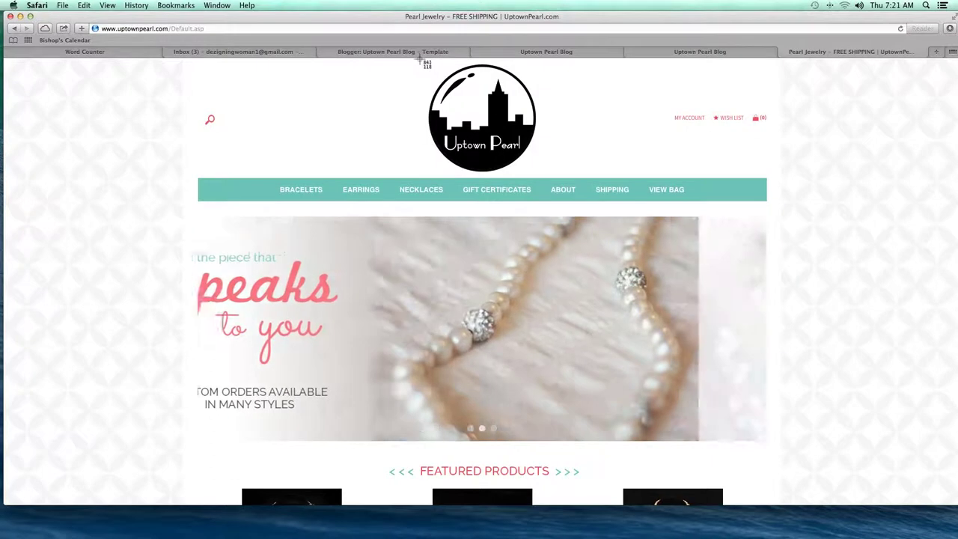
{"action": "left_click_drag", "start_coordinate": [423, 62], "coordinate": [543, 178]}
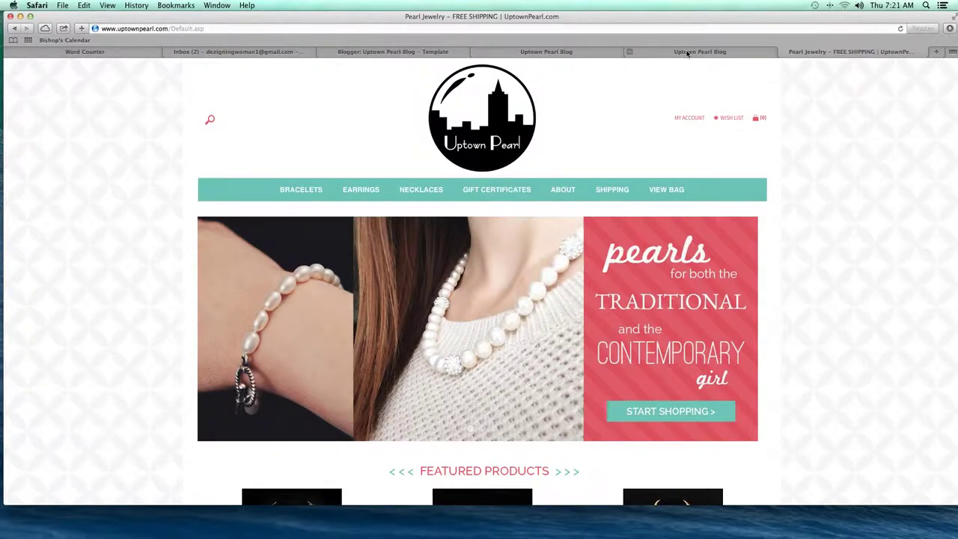
{"action": "left_click", "coordinate": [687, 53]}
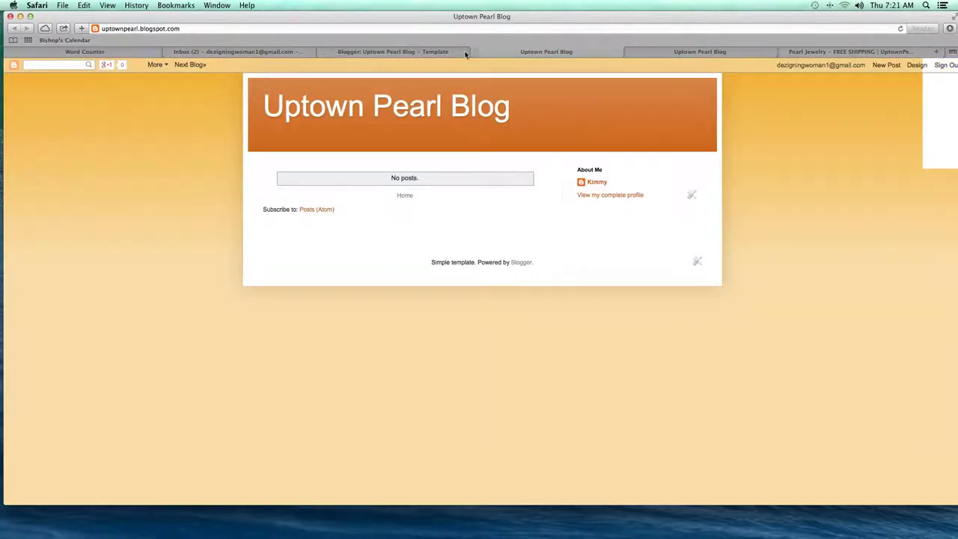
Close the live blog preview and go to the blog's Layout page from Template
{"action": "left_click", "coordinate": [477, 52]}
{"action": "left_click", "coordinate": [368, 52]}
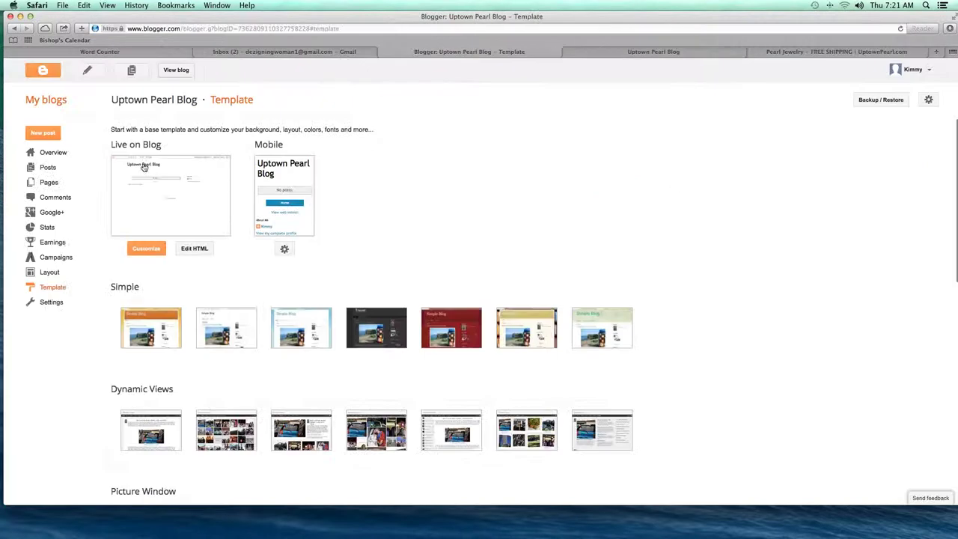
{"action": "left_click", "coordinate": [50, 274]}
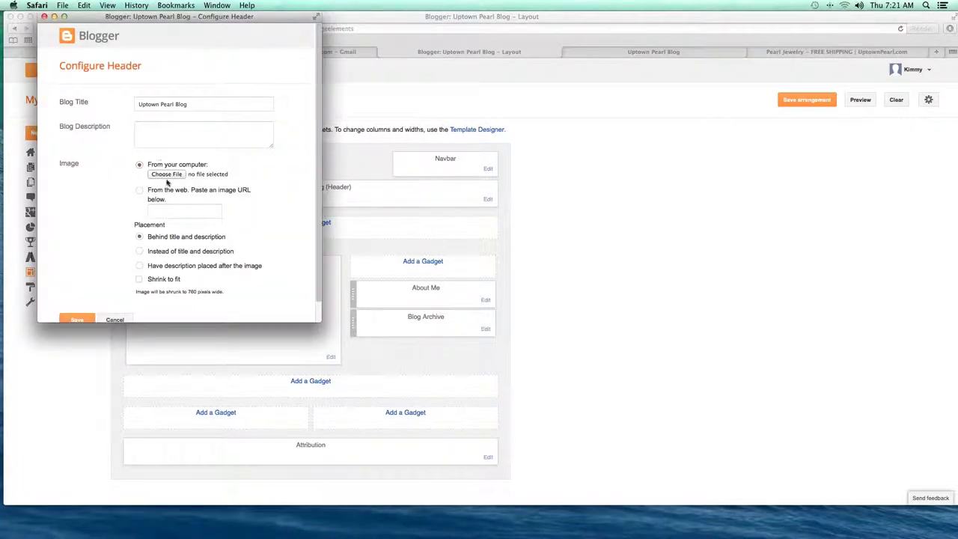
Upload the Desktop logo screenshot as the header, replacing title and description, and save the layout
{"action": "left_click", "coordinate": [166, 174]}
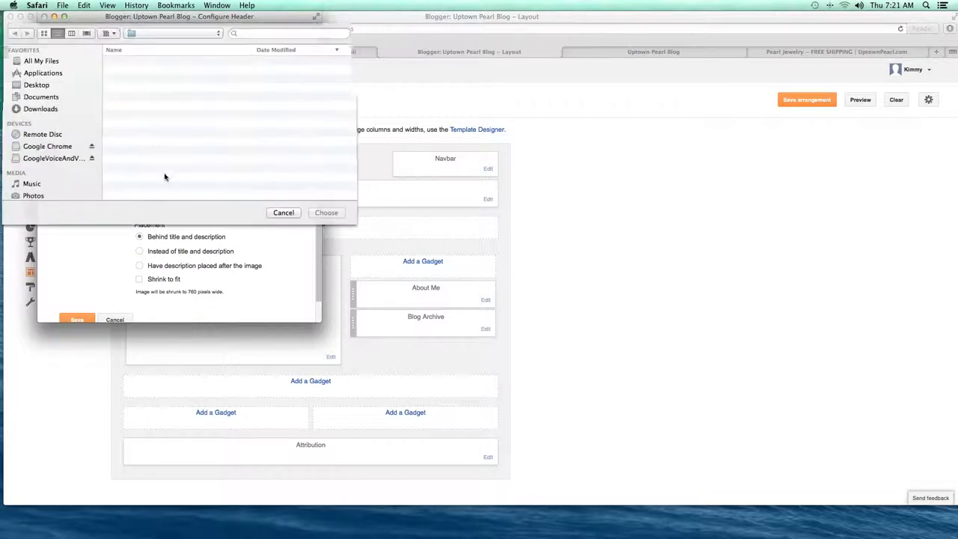
{"action": "left_click", "coordinate": [33, 86]}
{"action": "double_click", "coordinate": [160, 62]}
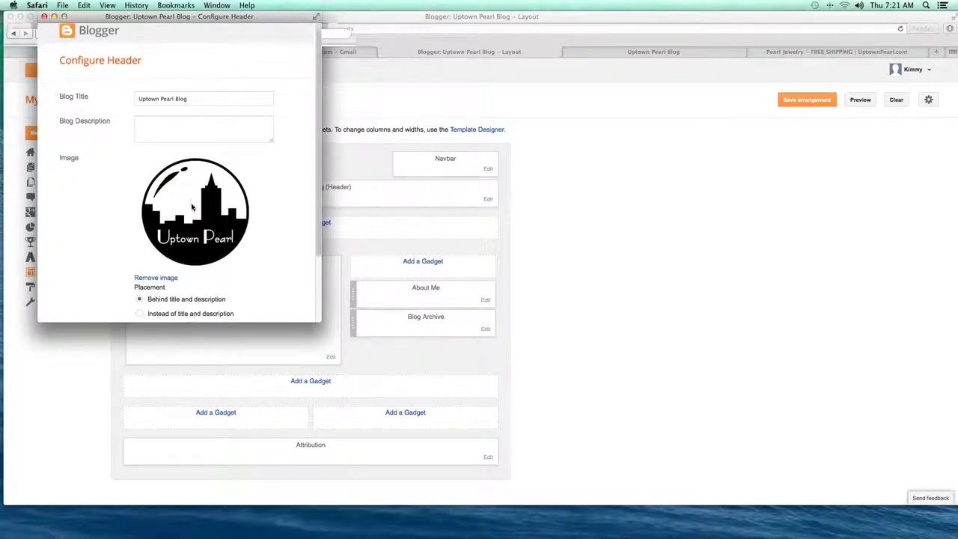
{"action": "scroll", "coordinate": [143, 228], "scroll_direction": "down", "scroll_amount": 4}
{"action": "left_click", "coordinate": [139, 230]}
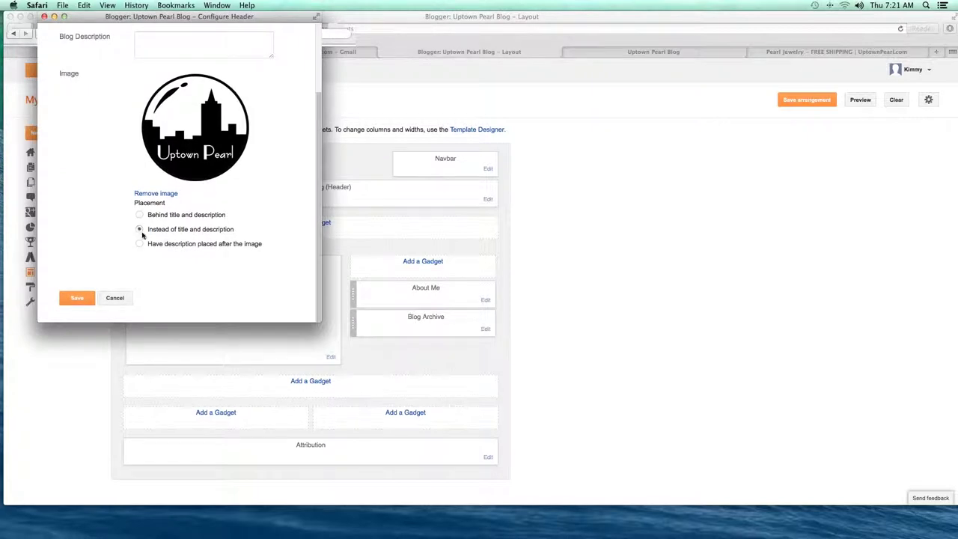
{"action": "left_click", "coordinate": [73, 297]}
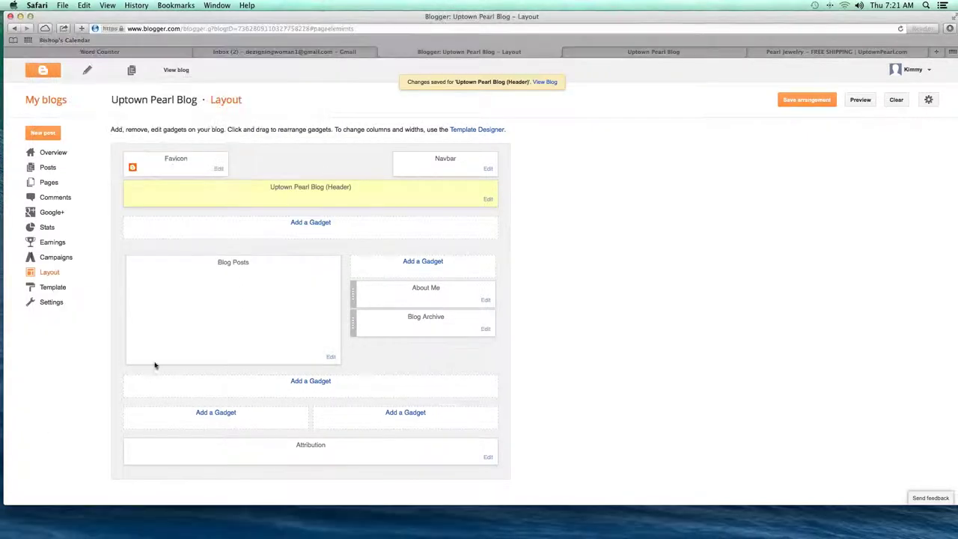
{"action": "left_click", "coordinate": [806, 100]}
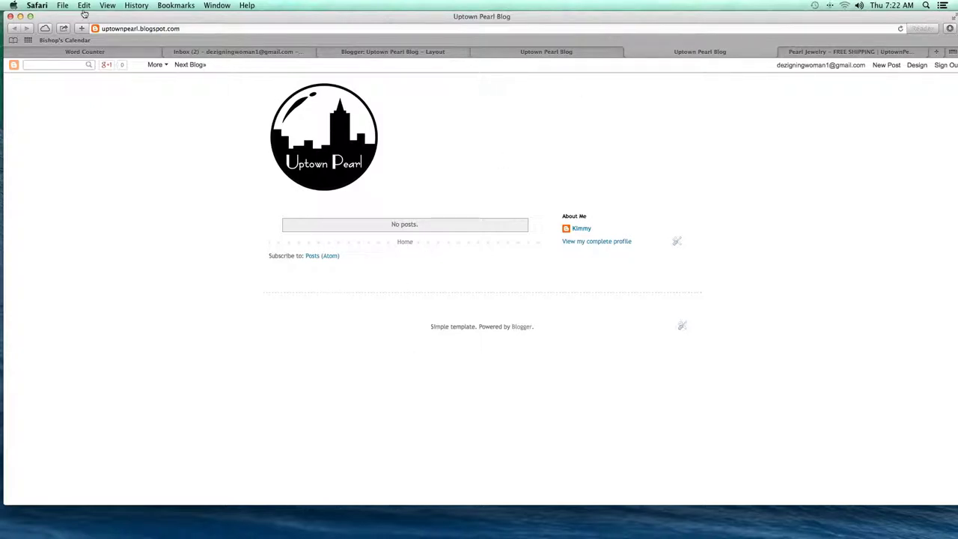
Check the live blog's Uptown Pearl logo header, then return to the Word Counter notes
{"action": "left_click", "coordinate": [109, 52]}
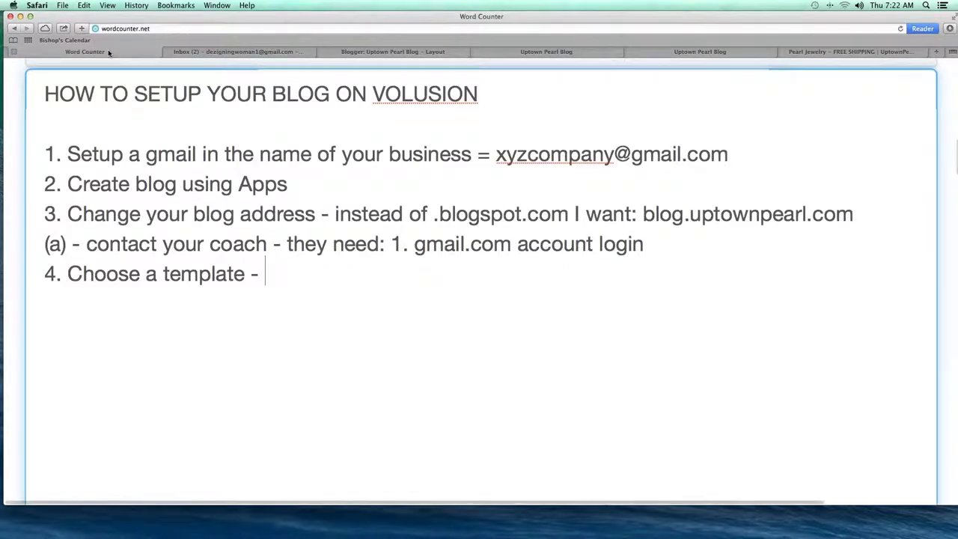
Add step 5, 'Upload your logo to your header', and start a '6.' line in the notes
{"action": "key", "text": "Return"}
{"action": "type", "text": "5. Upload your logo to"}
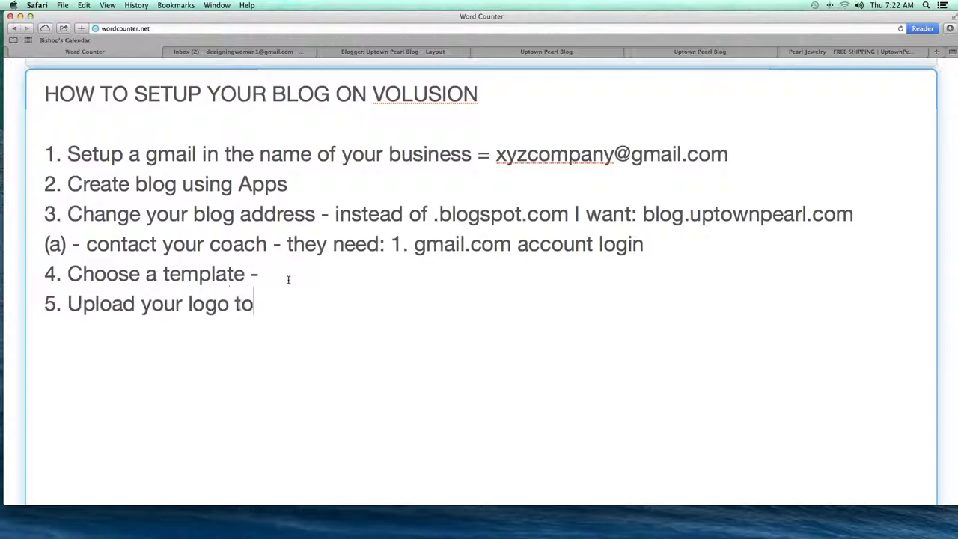
{"action": "type", "text": " your h"}
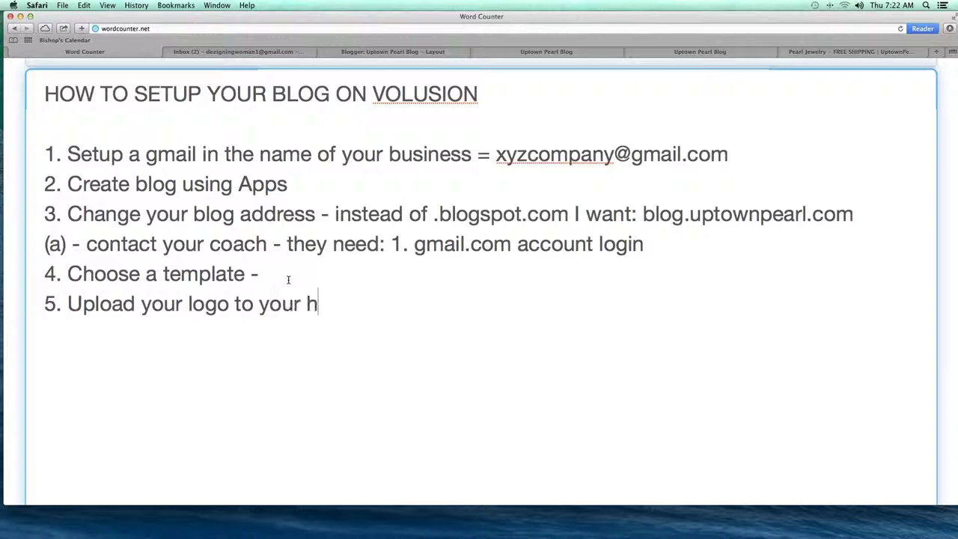
{"action": "type", "text": "eader"}
{"action": "key", "text": "Return"}
{"action": "type", "text": "6."}
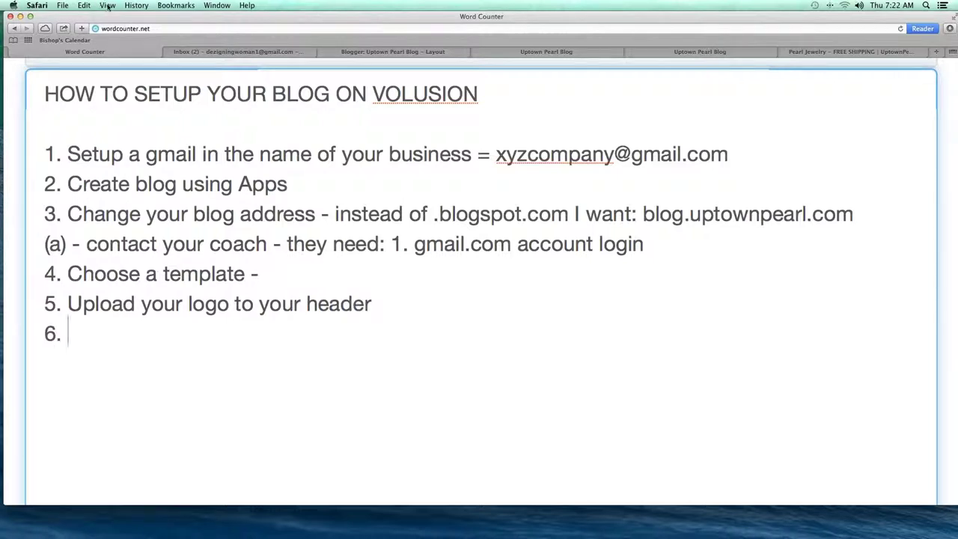
{"action": "left_click", "coordinate": [550, 53]}
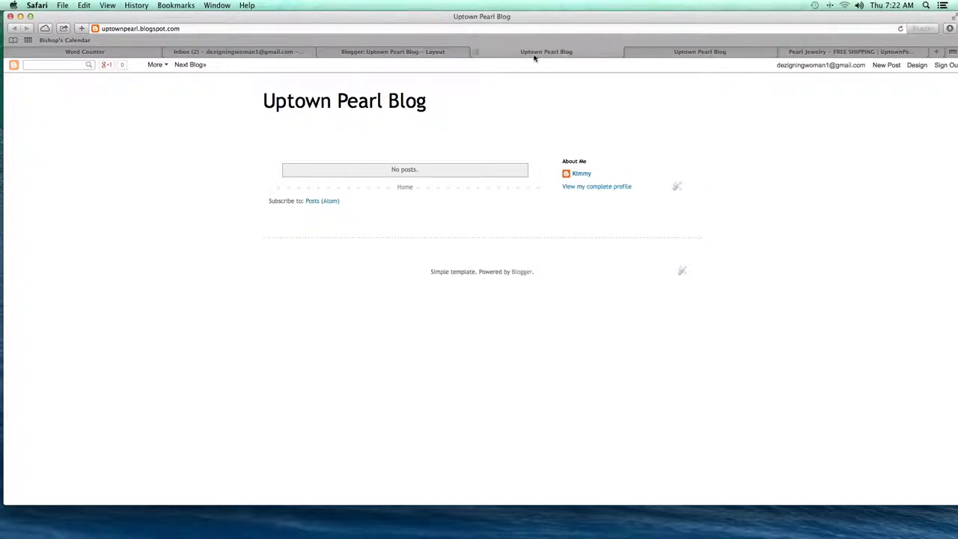
Close the outdated blog tab and open the Uptown Pearl Blog's still-empty Posts list
{"action": "left_click", "coordinate": [475, 52]}
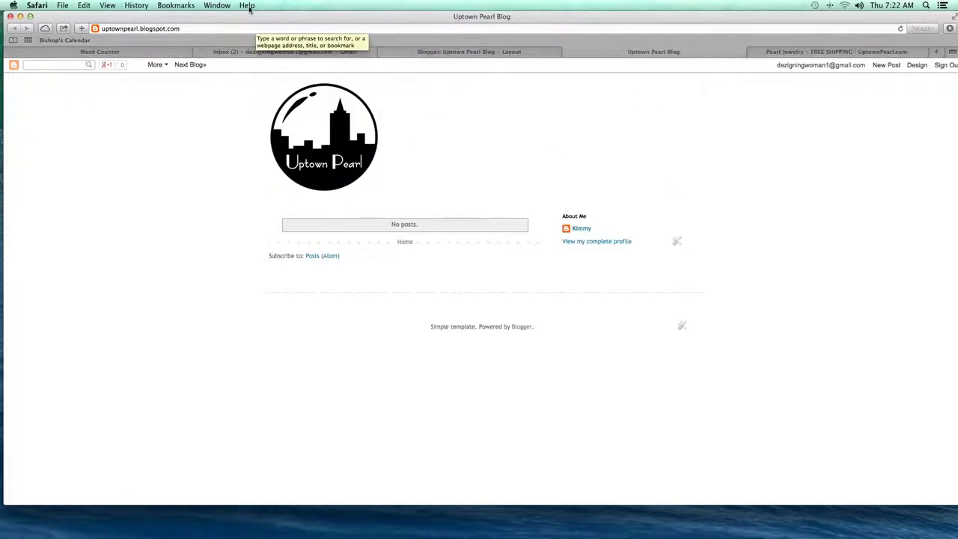
{"action": "left_click", "coordinate": [428, 54]}
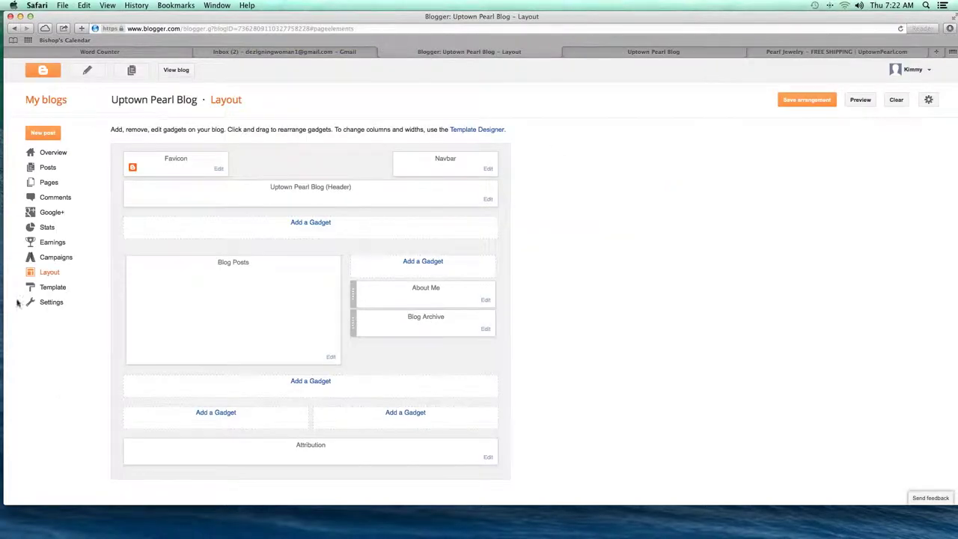
{"action": "left_click", "coordinate": [44, 171]}
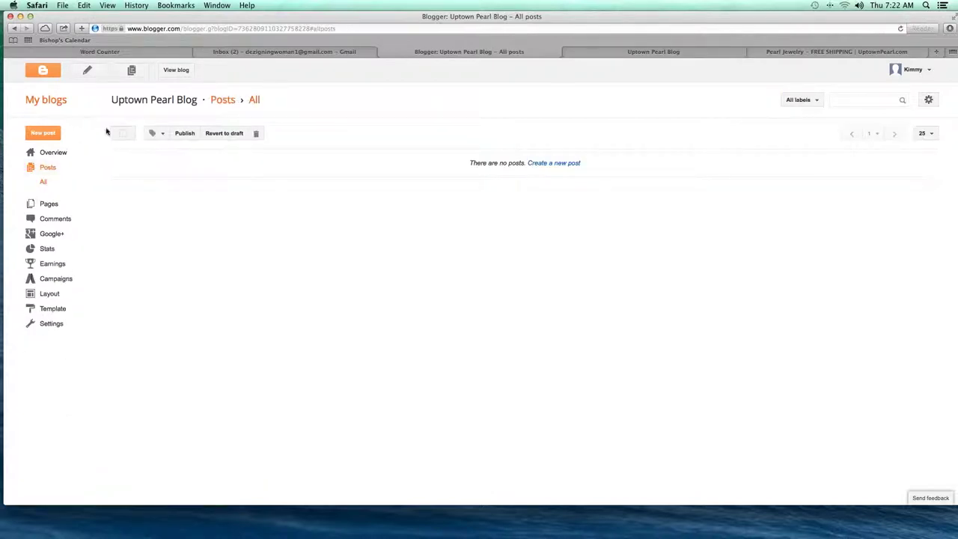
{"action": "left_click_drag", "start_coordinate": [464, 166], "coordinate": [577, 162]}
{"action": "left_click", "coordinate": [428, 218]}
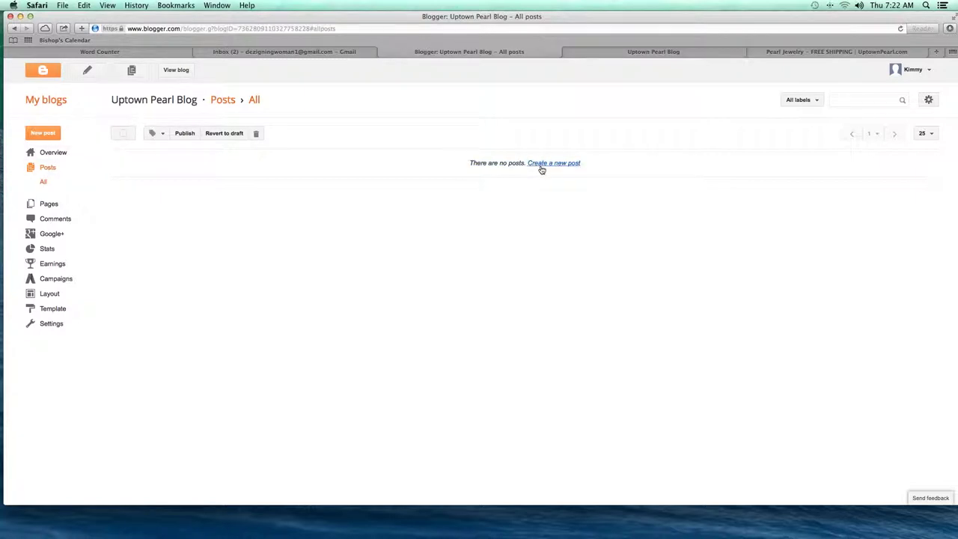
Start a new post titled 'Welcome TO Uptown Pearl's First Blog Post!'
{"action": "left_click", "coordinate": [41, 134]}
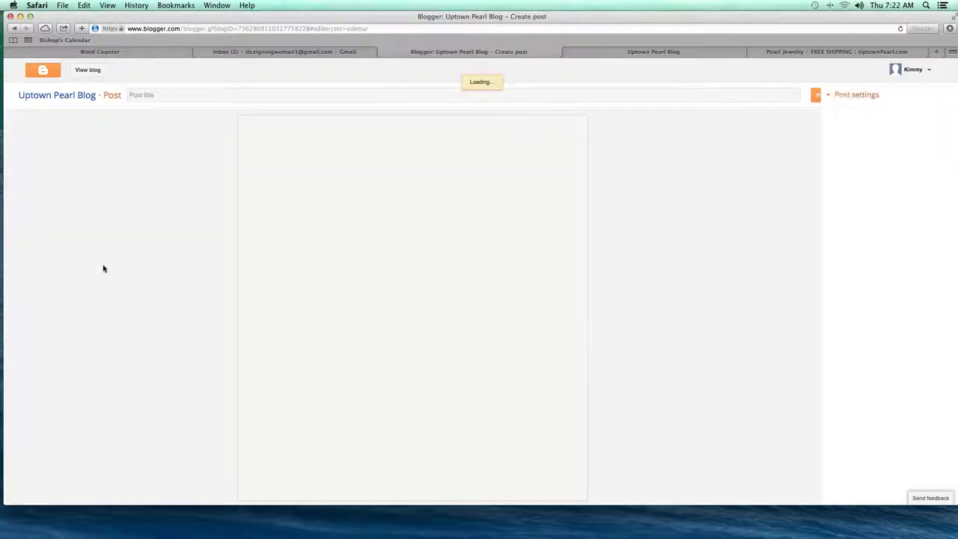
{"action": "left_click", "coordinate": [200, 91]}
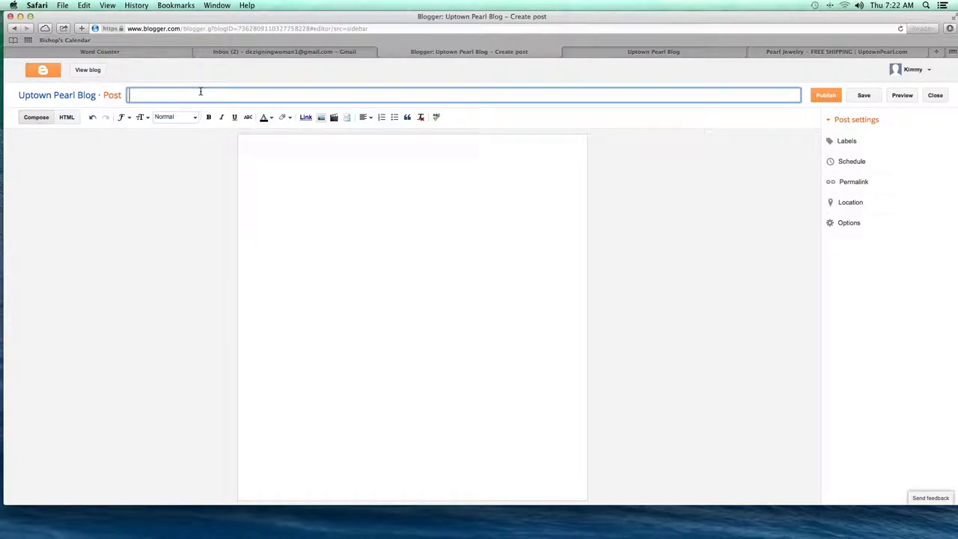
{"action": "type", "text": "Welcome TO Uptown Pearl's First Blog Post!"}
Fill the post body with three paragraphs of repeated placeholder text
{"action": "left_click", "coordinate": [239, 179]}
{"action": "type", "text": "jfalksdfj aldkfj lakfj aslkfj sal;kfj slakf"}
{"action": "type", "text": "j aslkjf slakf dlksf lskaf klsafjk saflk alkjf aslkfj salkf"}
{"action": "type", "text": " saklijf dasklijf sljkafjklsaf jklsafk jlasfdkjl jfka skjlf djklsafj klasf"}
{"action": "type", "text": "kjl sakl skjlf aksjlf kjlas kajfjkl afkjl dafkjl akjdl kjfkjl "}
{"action": "type", "text": "sjkldfjkls jklf djkl fjdkadjklf f"}
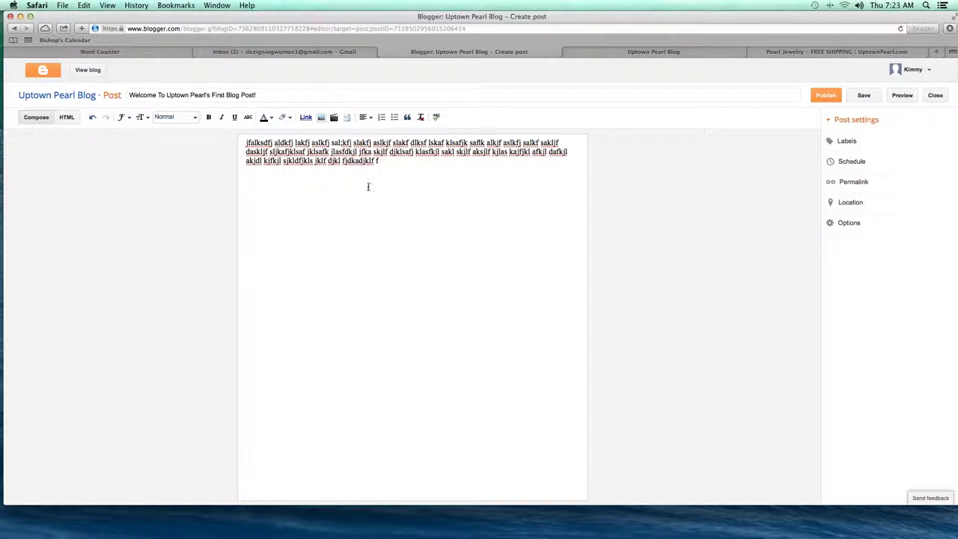
{"action": "key", "text": "super+a"}
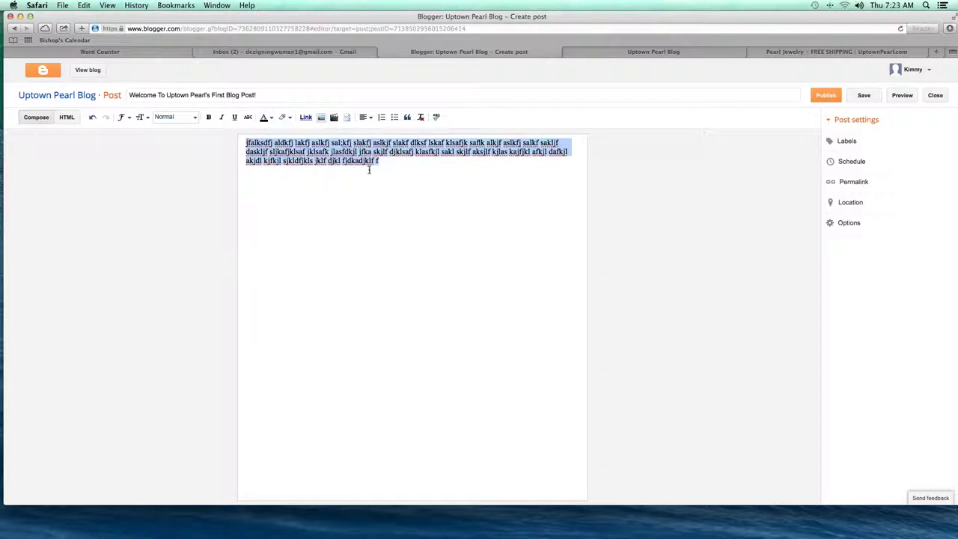
{"action": "left_click", "coordinate": [411, 163]}
{"action": "key", "text": "Return"}
{"action": "key", "text": "Return"}
{"action": "type", "text": "jfalksdfj aldkfj lakfj aslkfj sal;kfj slakfj aslkjf slakf dlksf lskaf klsafjk saflk alkjf aslkfj salkf sakljf daskljf sljkafjklsaf jklsafk jlasfdkjl jfka skjlf djklsafj klasfkjl sakl skjlf aksjlf kjlas kajfjkl afkjl dafkjl akjdl kjfkjl sjkldfjkls jklf djkl fjdkadjklf f"}
{"action": "key", "text": "Return"}
{"action": "key", "text": "Return"}
{"action": "type", "text": "jfalksdfj aldkfj lakfj aslkfj sal;kfj slakfj aslkjf slakf dlksf lskaf klsafjk saflk alkjf aslkfj salkf sakljf daskljf sljkafjklsaf jklsafk jlasfdkjl jfka skjlf djklsafj klasfkjl sakl skjlf aksjlf kjlas kajfjkl afkjl dafkjl akjdl kjfkjl sjkldfjkls jklf djkl fjdkadjklf f"}
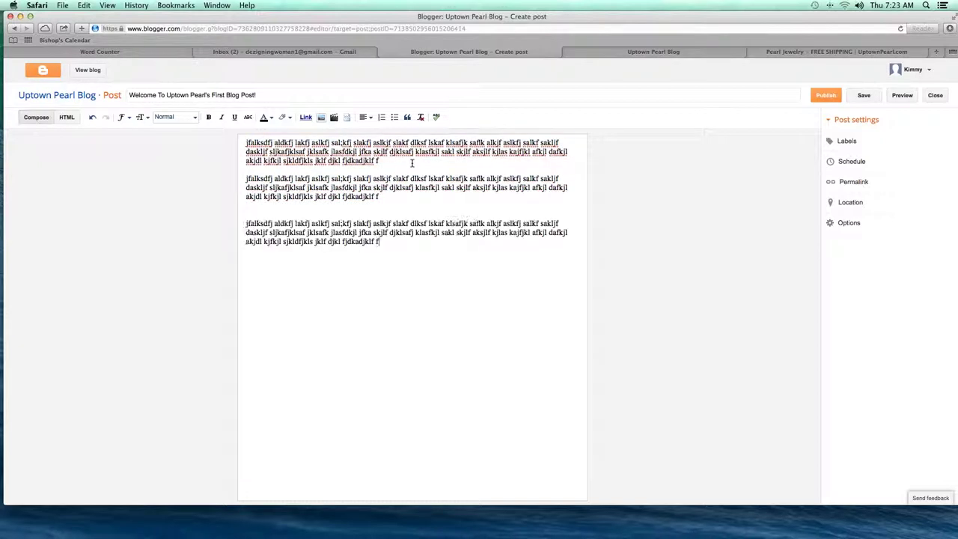
{"action": "key", "text": "super+v"}
{"action": "key", "text": "super+v"}
{"action": "key", "text": "super+v"}
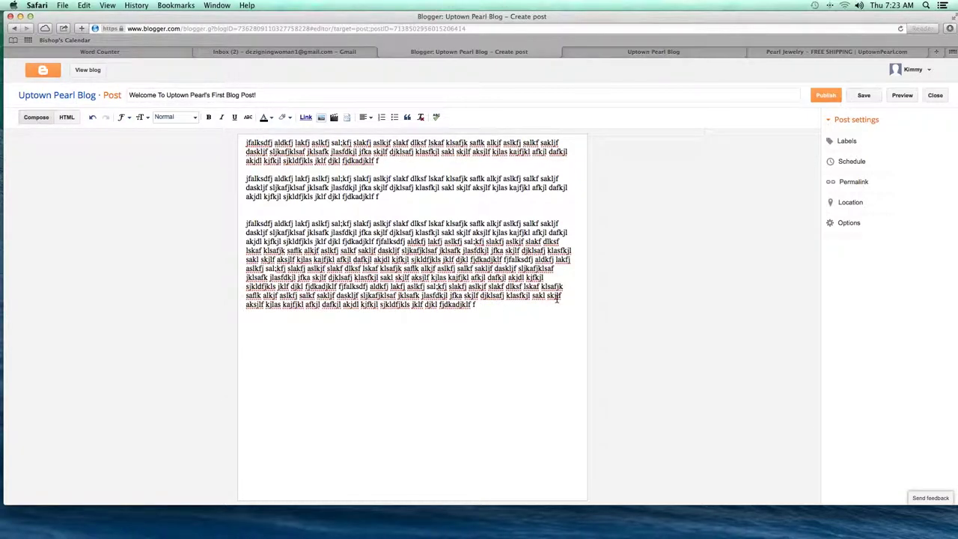
{"action": "key", "text": "Return"}
{"action": "key", "text": "Return"}
Insert shutterstock_201890488.jpg from Downloads into the post and publish it
{"action": "left_click", "coordinate": [319, 118]}
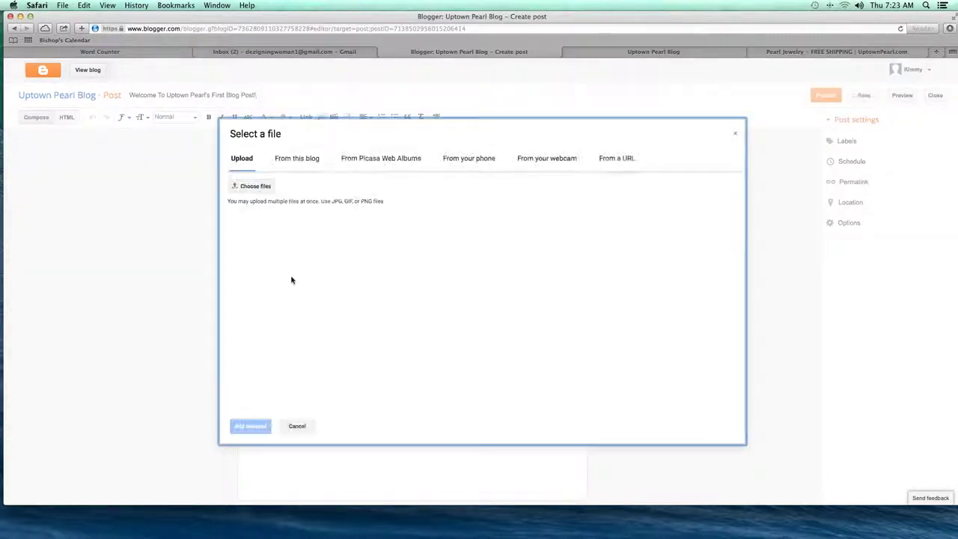
{"action": "left_click", "coordinate": [253, 186]}
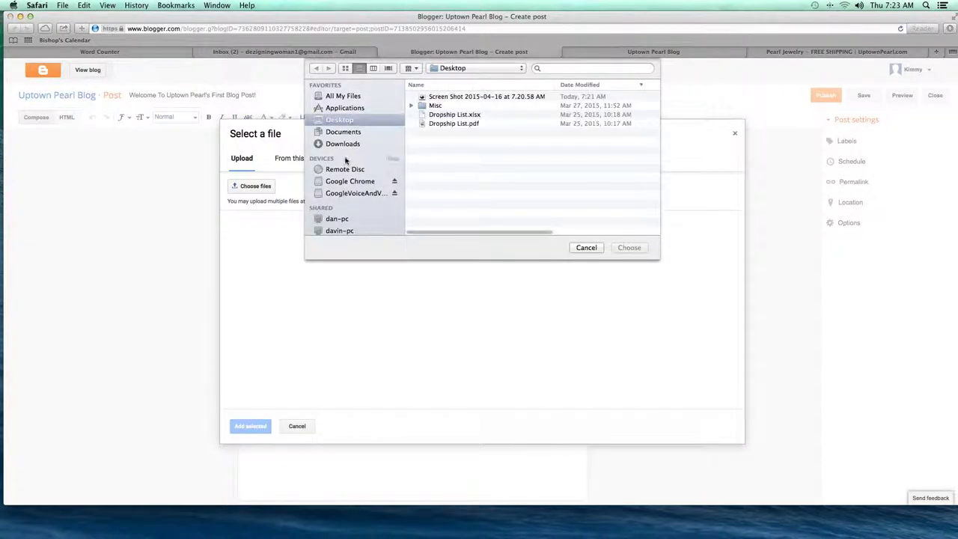
{"action": "left_click", "coordinate": [342, 132]}
{"action": "left_click", "coordinate": [373, 144]}
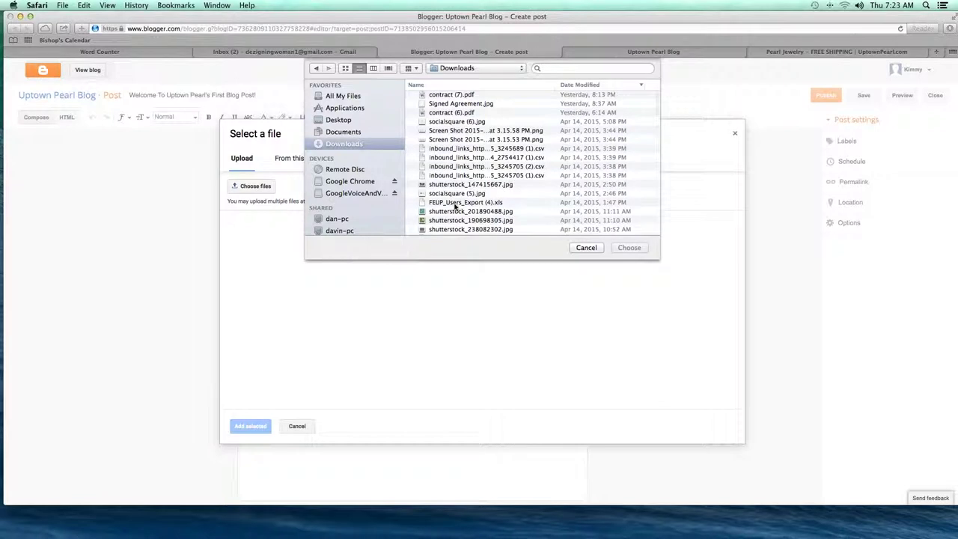
{"action": "scroll", "coordinate": [455, 206], "scroll_direction": "down", "scroll_amount": 3}
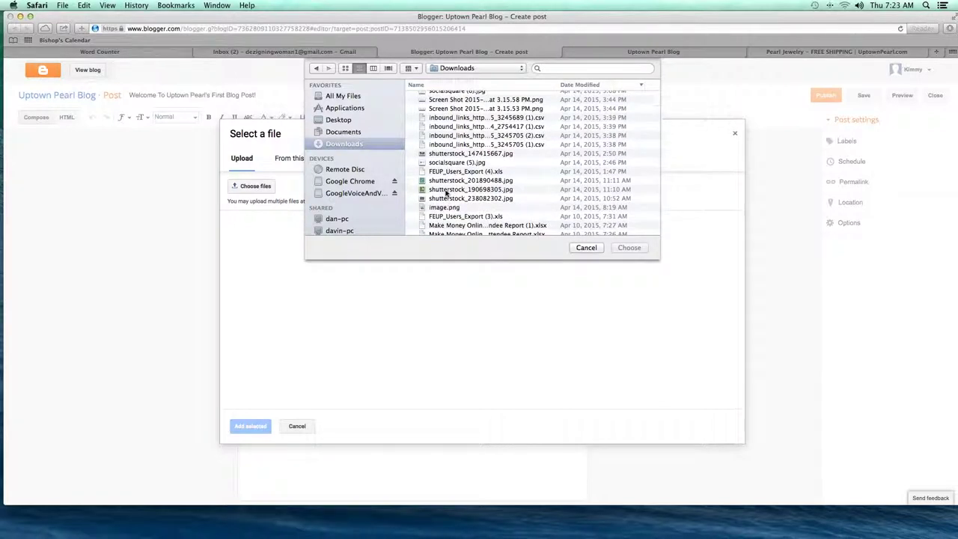
{"action": "left_click", "coordinate": [448, 181]}
{"action": "key", "text": "Return"}
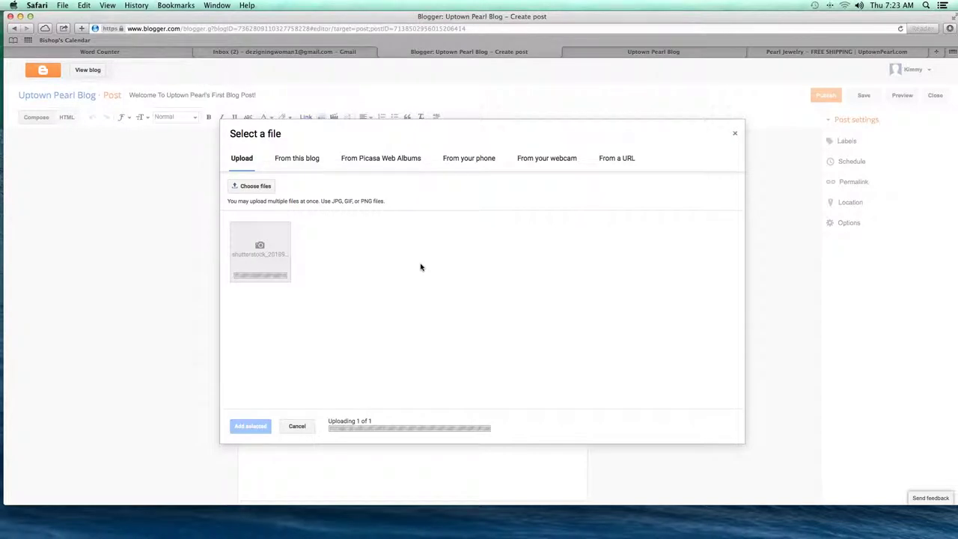
{"action": "left_click", "coordinate": [250, 426]}
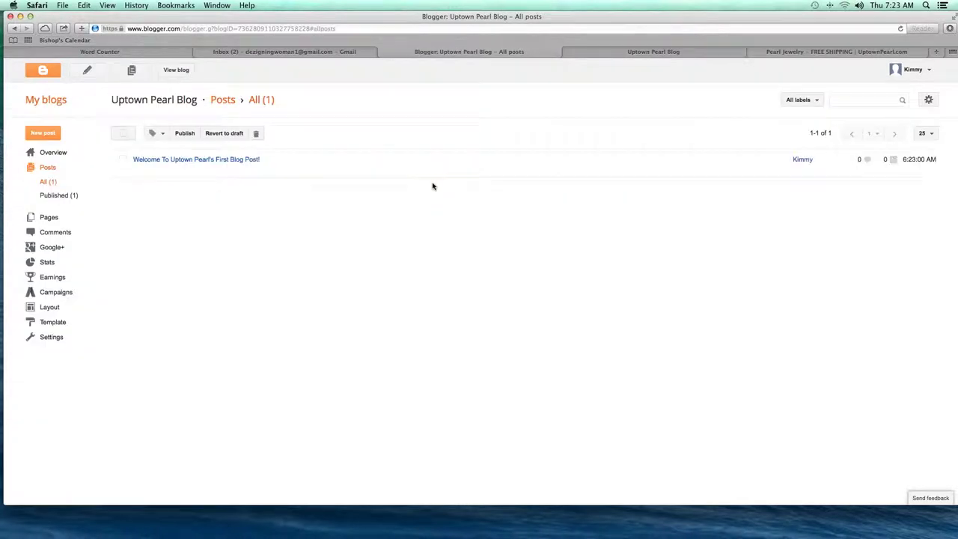
View the live blog and scroll down to the Welcome post and its illustration
{"action": "left_click", "coordinate": [178, 71]}
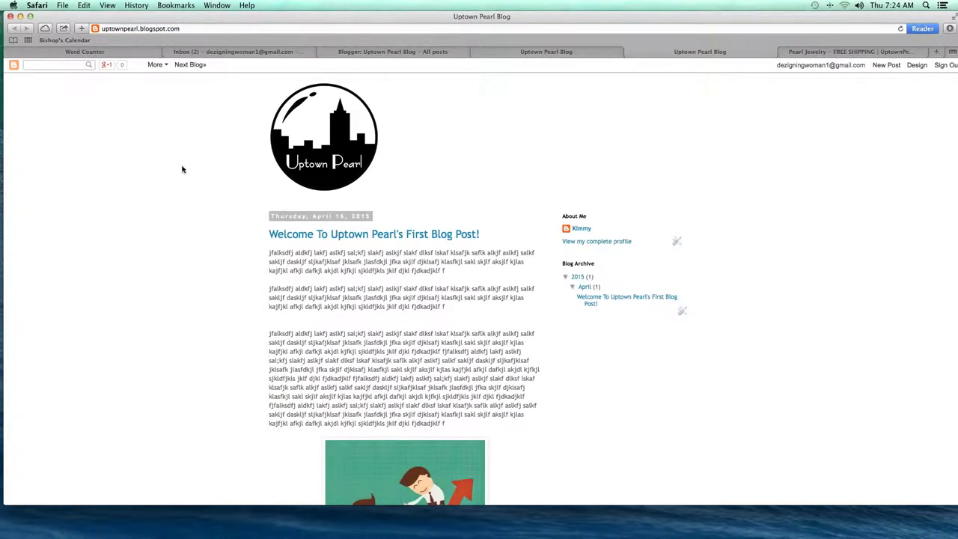
{"action": "scroll", "coordinate": [182, 168], "scroll_direction": "down", "scroll_amount": 5}
Close the Blogger post list, both live blog tabs and the jewelry store tab
{"action": "left_click", "coordinate": [320, 53]}
{"action": "left_click", "coordinate": [320, 52]}
{"action": "left_click", "coordinate": [320, 52]}
{"action": "left_click", "coordinate": [320, 52]}
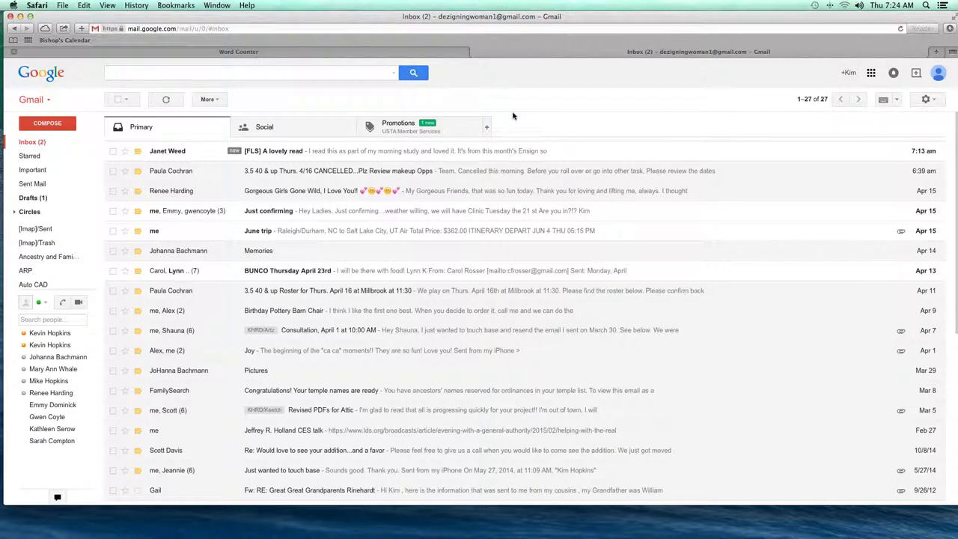
Launch Blogger from Gmail's Google apps grid to reach the dashboard
{"action": "left_click", "coordinate": [871, 74]}
{"action": "scroll", "coordinate": [861, 113], "scroll_direction": "down", "scroll_amount": 3}
{"action": "scroll", "coordinate": [857, 187], "scroll_direction": "down", "scroll_amount": 3}
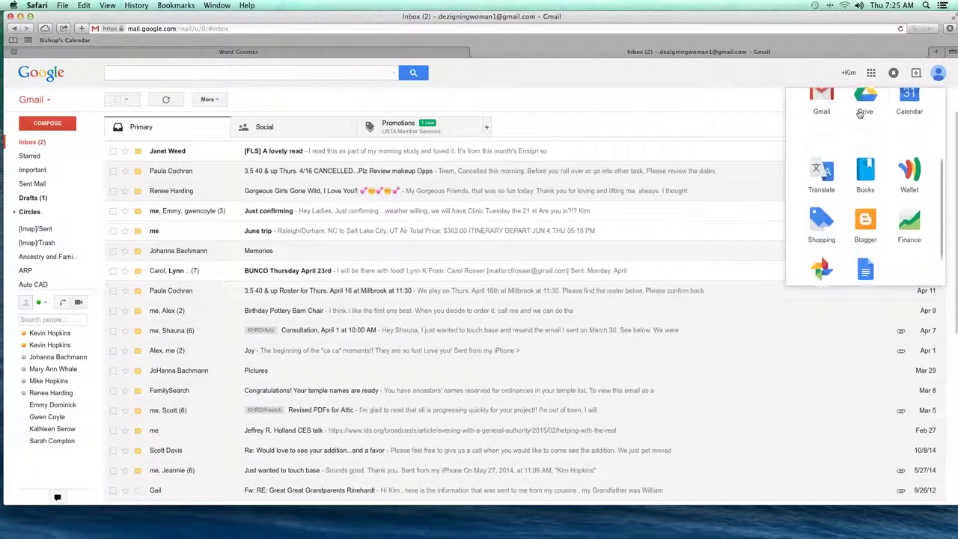
{"action": "key", "text": "Escape"}
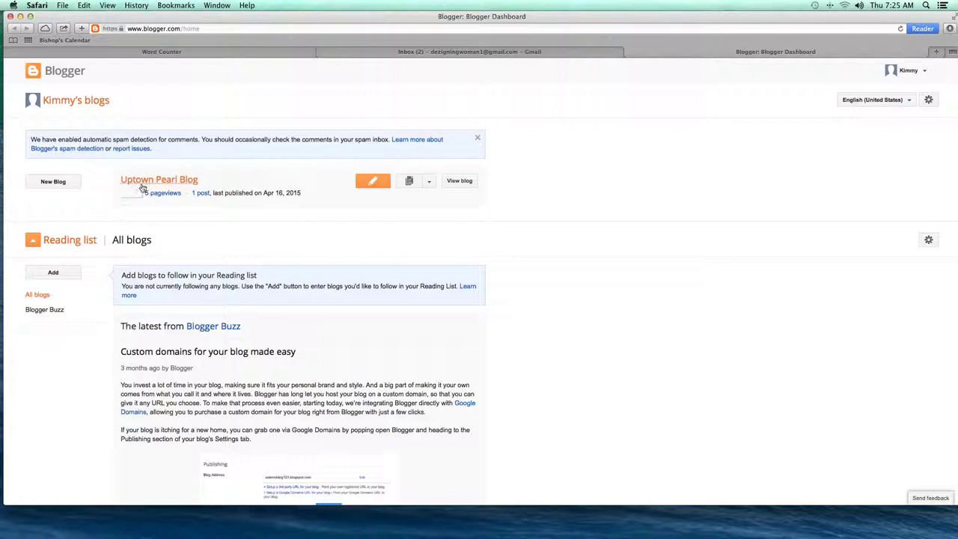
Open the Uptown Pearl Blog's Overview page, then switch back to the setup notes
{"action": "left_click", "coordinate": [145, 184]}
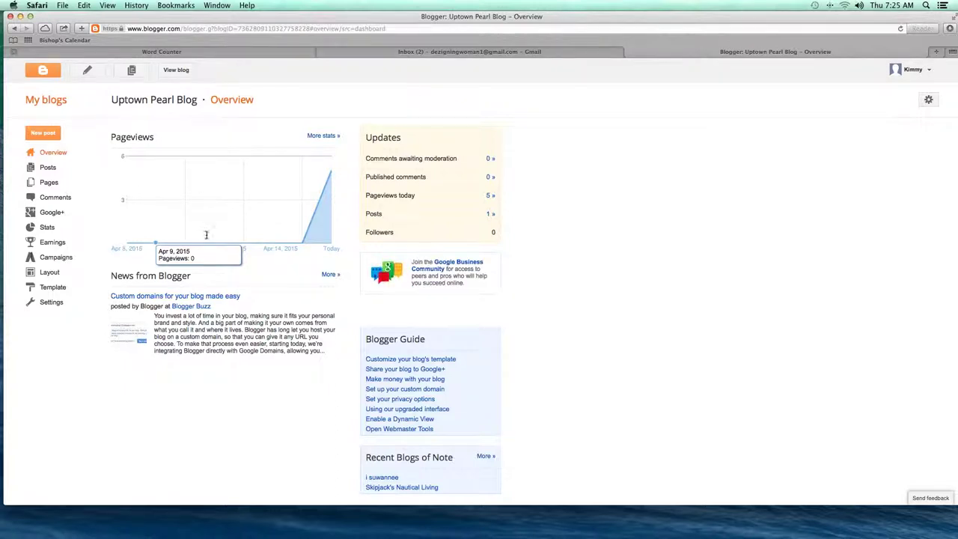
{"action": "key", "text": "ctrl+Tab"}
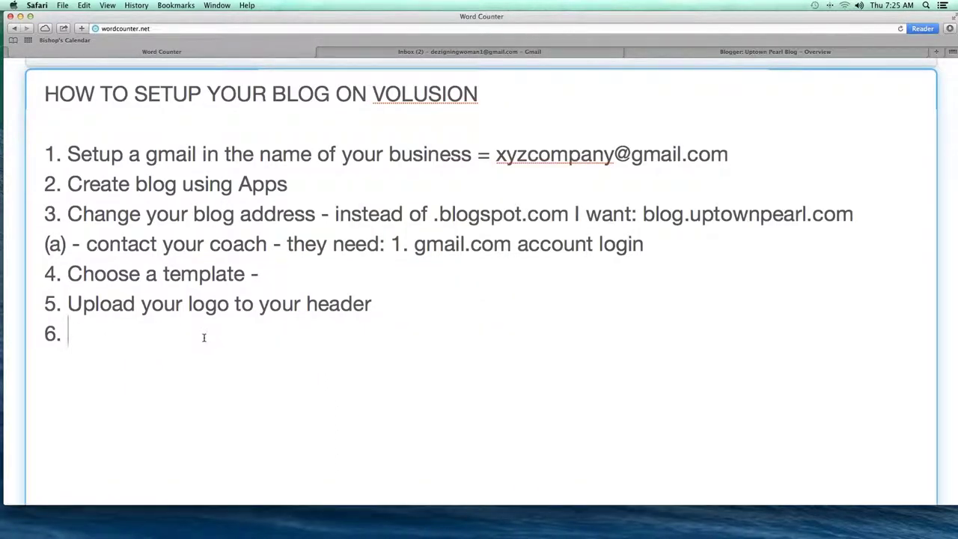
Complete step 6 as 'Add content!' and add step 7, 'Link your website to your blog'
{"action": "type", "text": "Add c"}
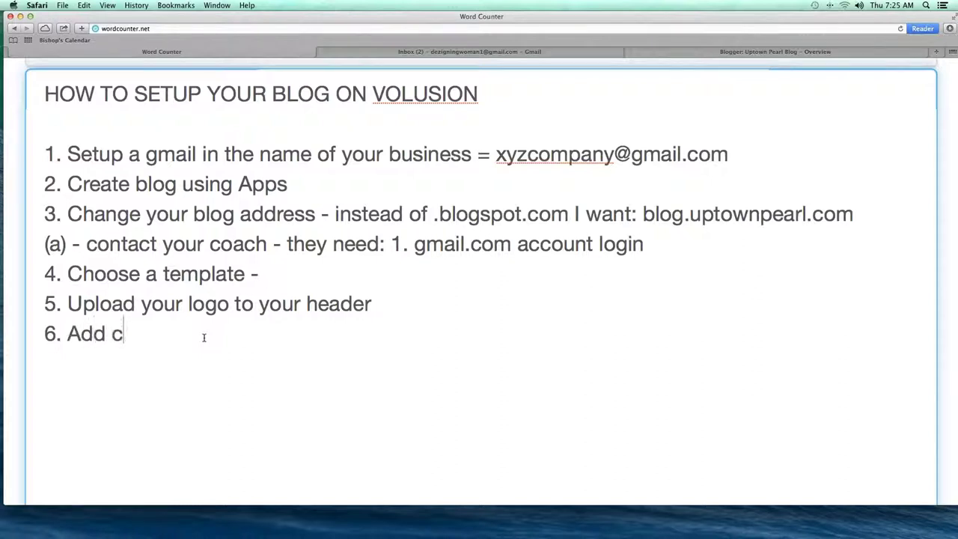
{"action": "type", "text": "ontent!"}
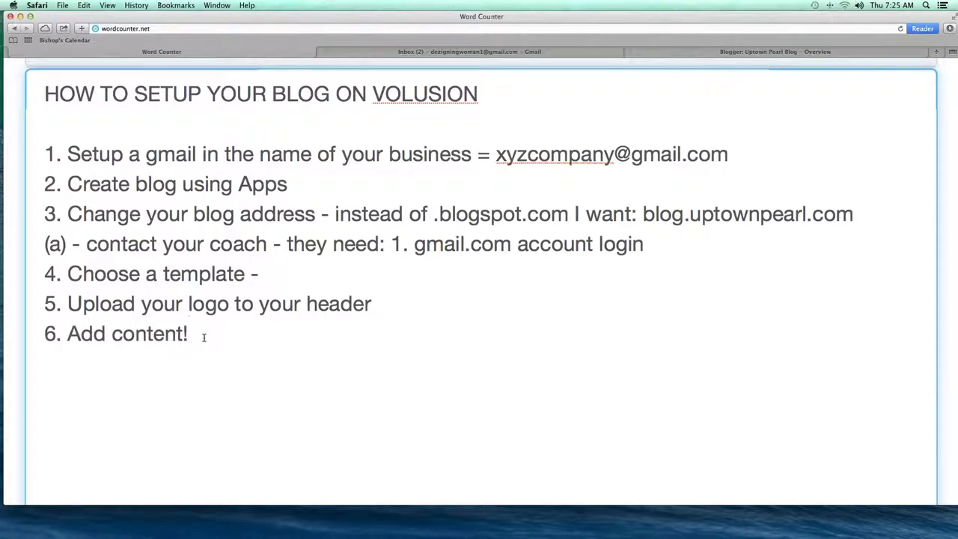
{"action": "key", "text": "Return"}
{"action": "type", "text": "7. Link your we"}
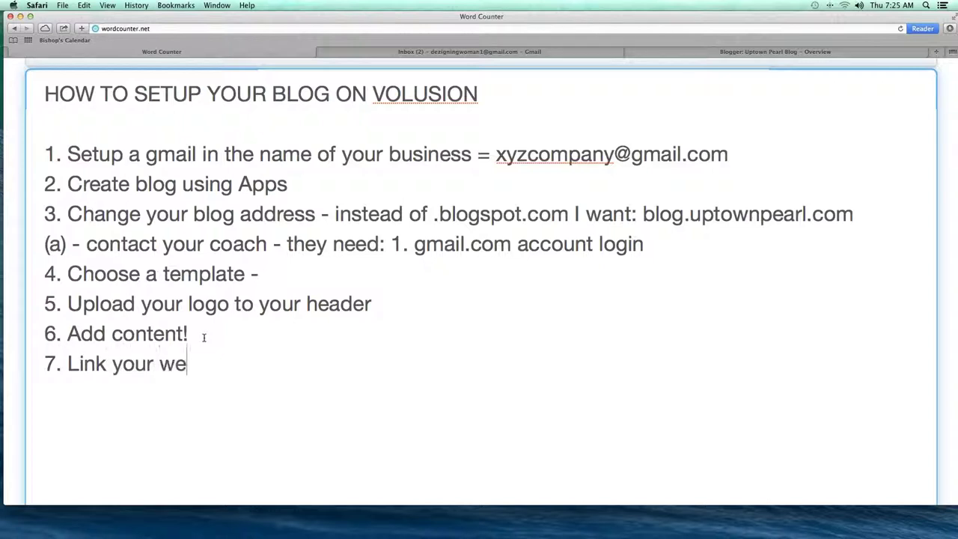
{"action": "type", "text": "bsite to "}
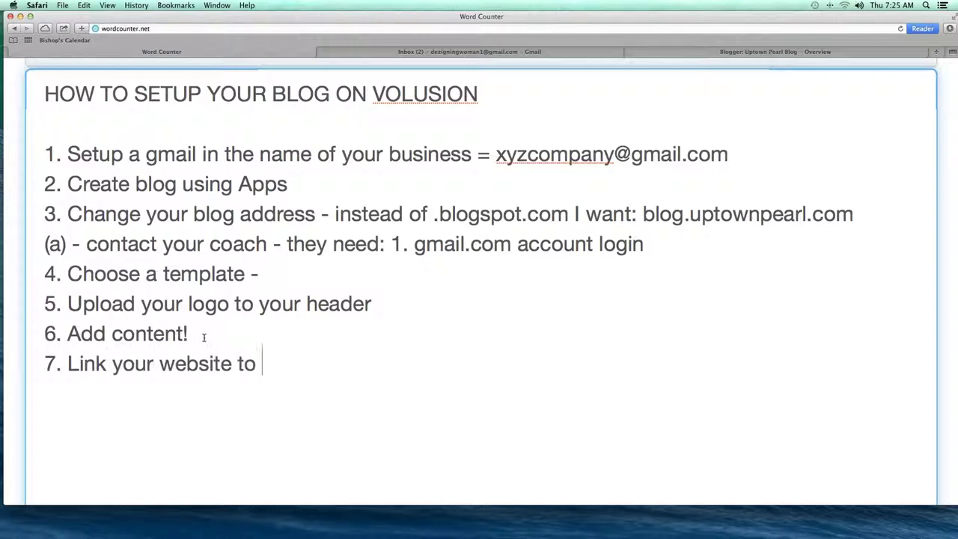
{"action": "type", "text": "your blog"}
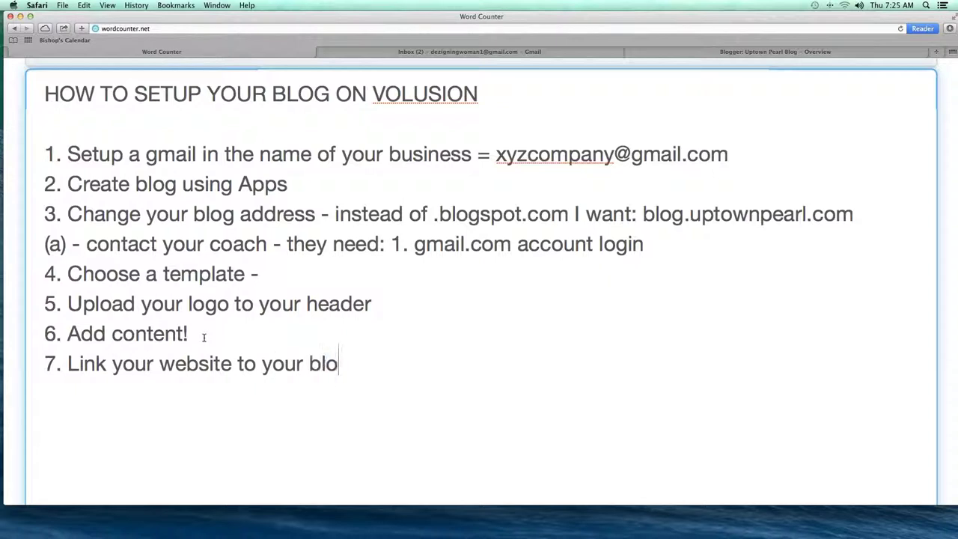
{"action": "key", "text": "Up"}
{"action": "key", "text": "Up"}
{"action": "key", "text": "Up"}
{"action": "left_click", "coordinate": [703, 51]}
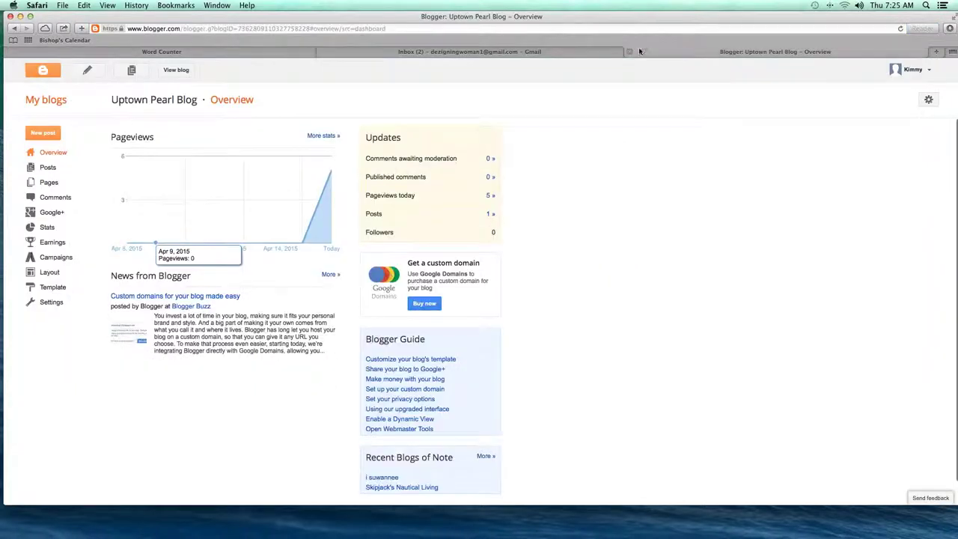
Load uptownpearl.com in a new tab, scroll to its footer, then bring the meeting window forward
{"action": "left_click", "coordinate": [935, 53]}
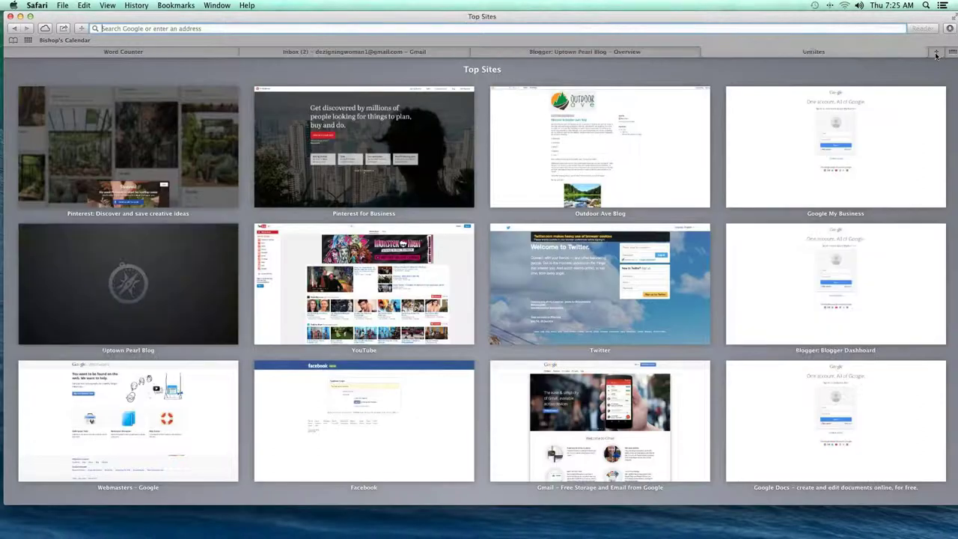
{"action": "type", "text": "uptownpear.co"}
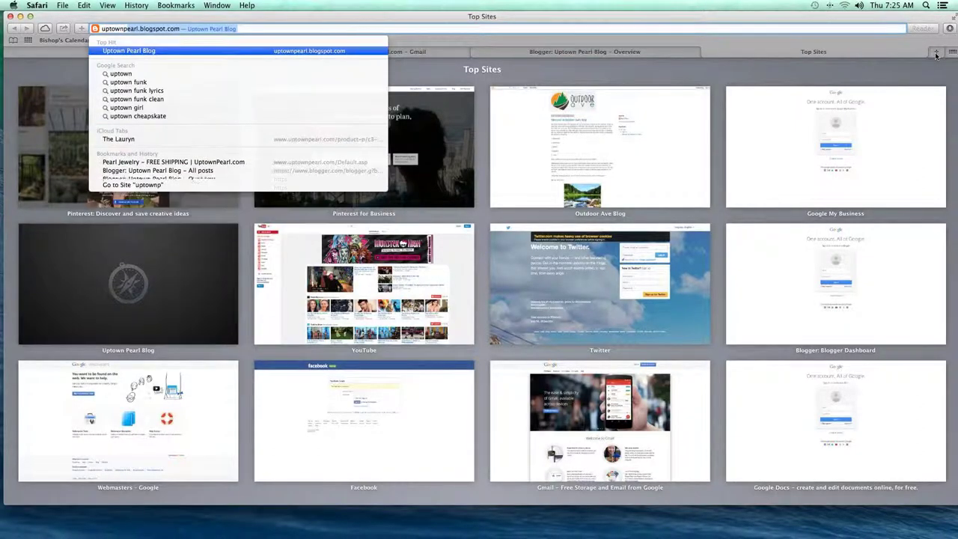
{"action": "key", "text": "BackSpace"}
{"action": "key", "text": "BackSpace"}
{"action": "key", "text": "BackSpace"}
{"action": "type", "text": "l.com"}
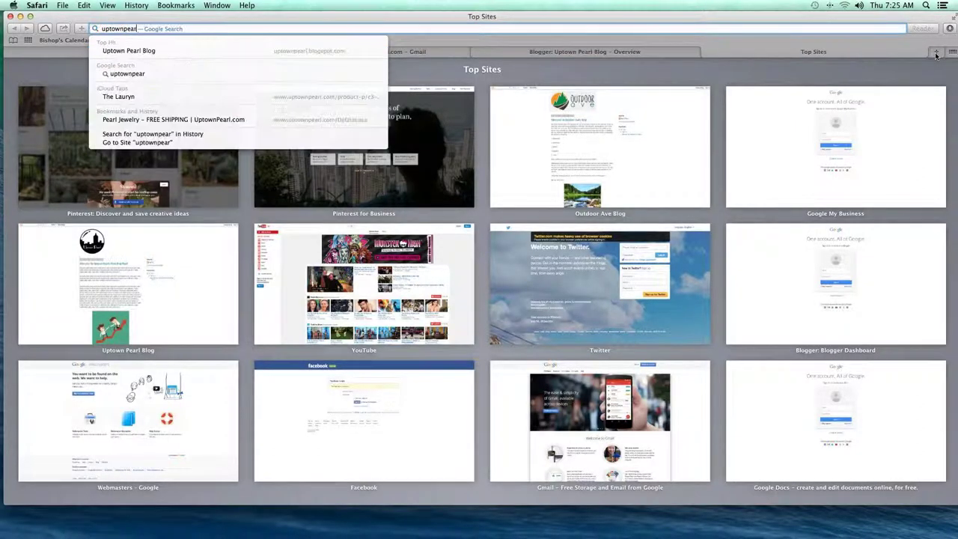
{"action": "key", "text": "Return"}
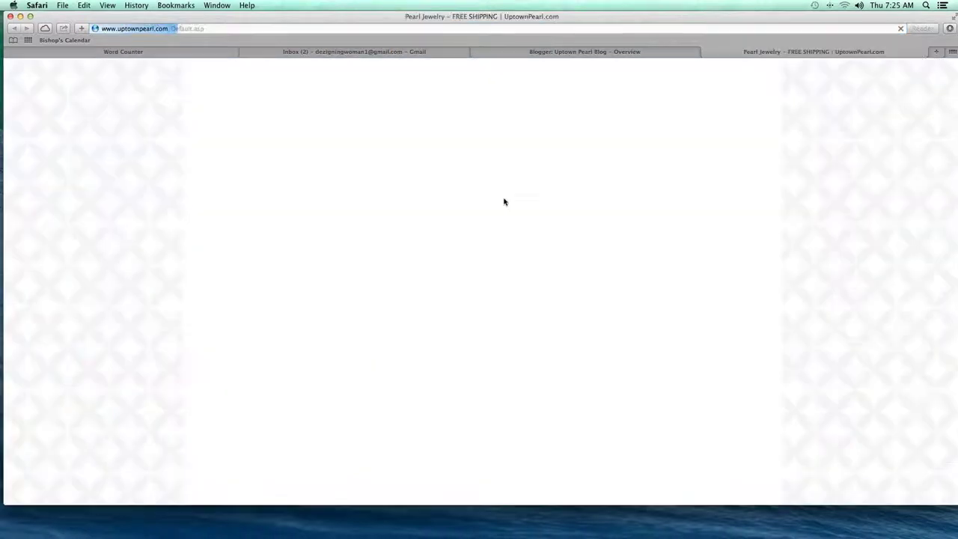
{"action": "scroll", "coordinate": [177, 166], "scroll_direction": "down", "scroll_amount": 15}
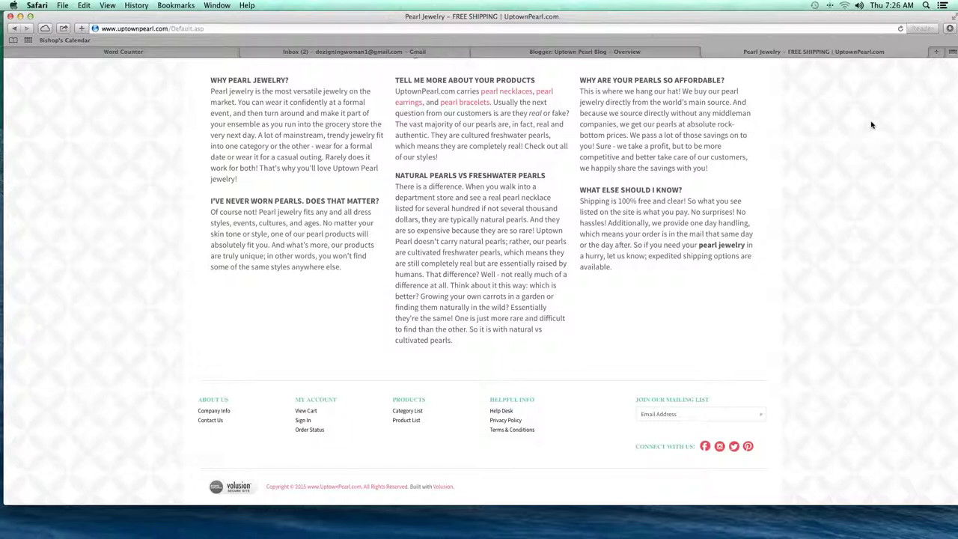
{"action": "left_click", "coordinate": [949, 42]}
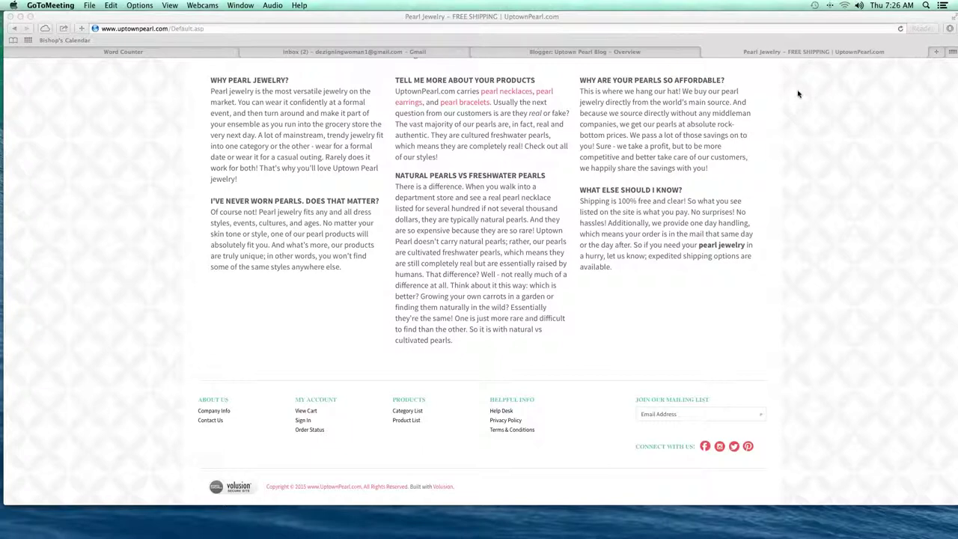